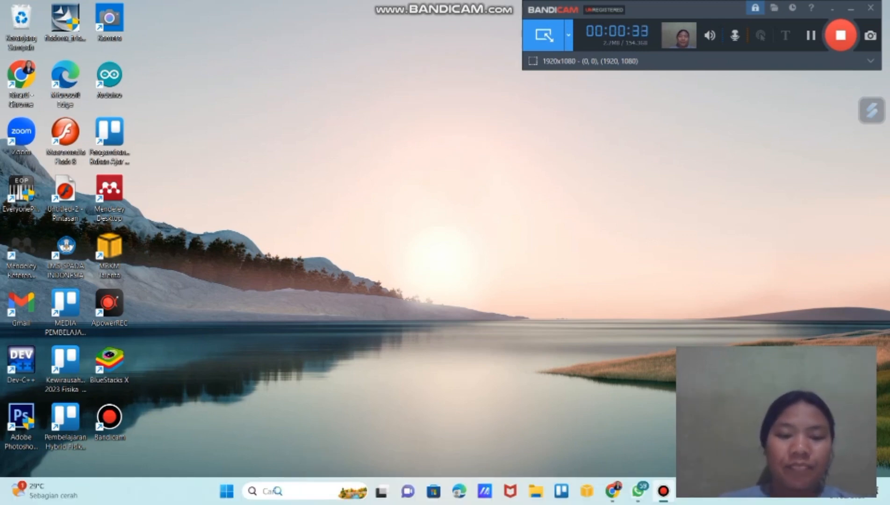
# Step: Open Word with a new blank document and maximize its window
pyautogui.click(278, 491)
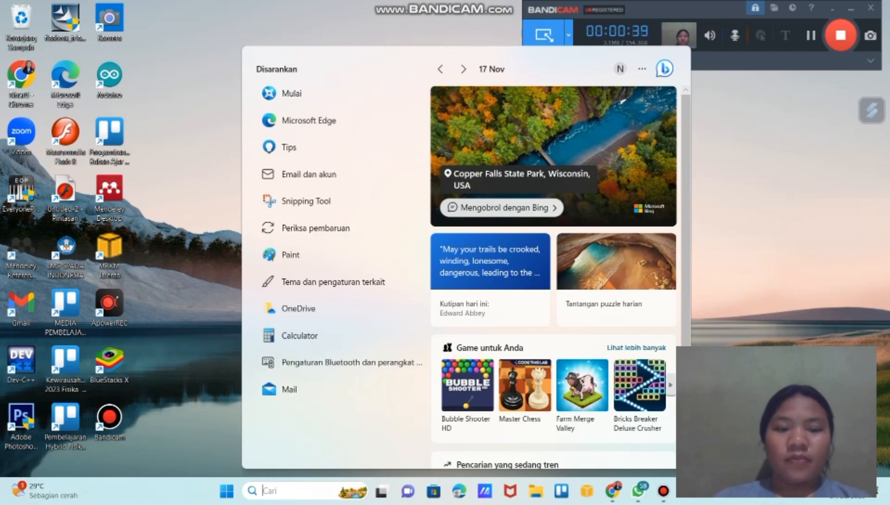
pyautogui.write('wo')
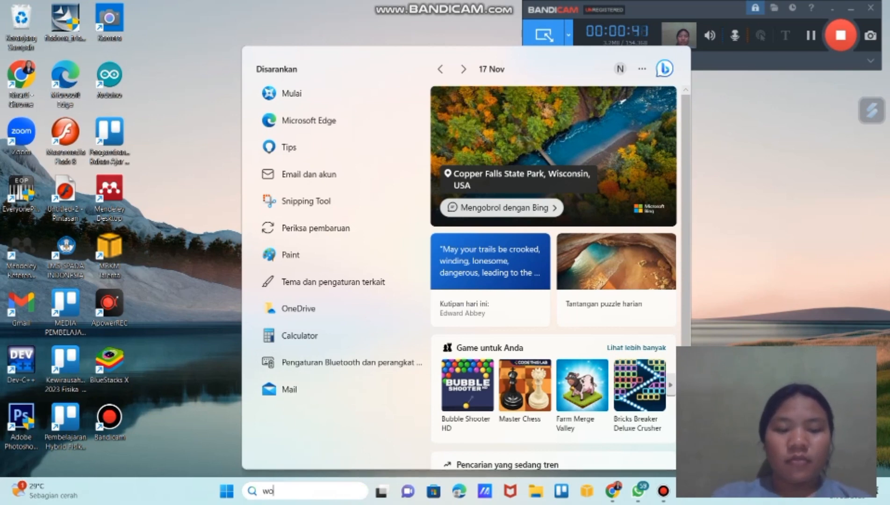
pyautogui.write('rd')
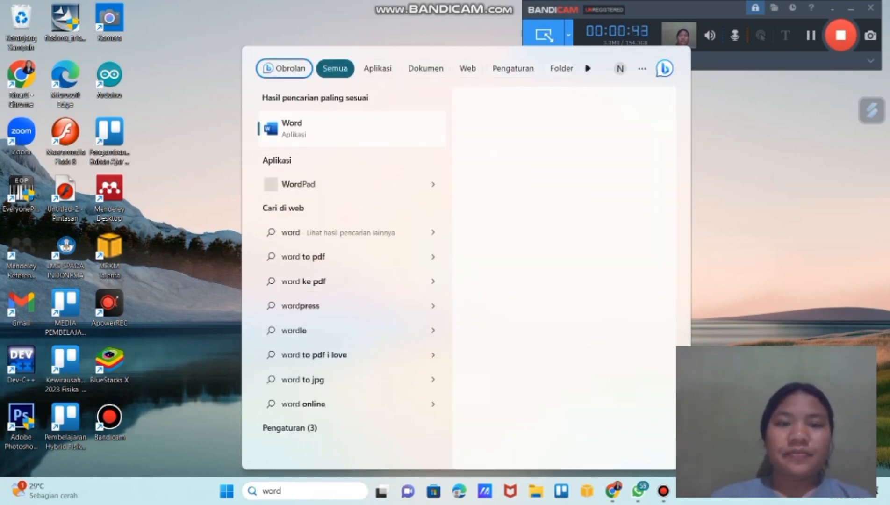
pyautogui.press('Return')
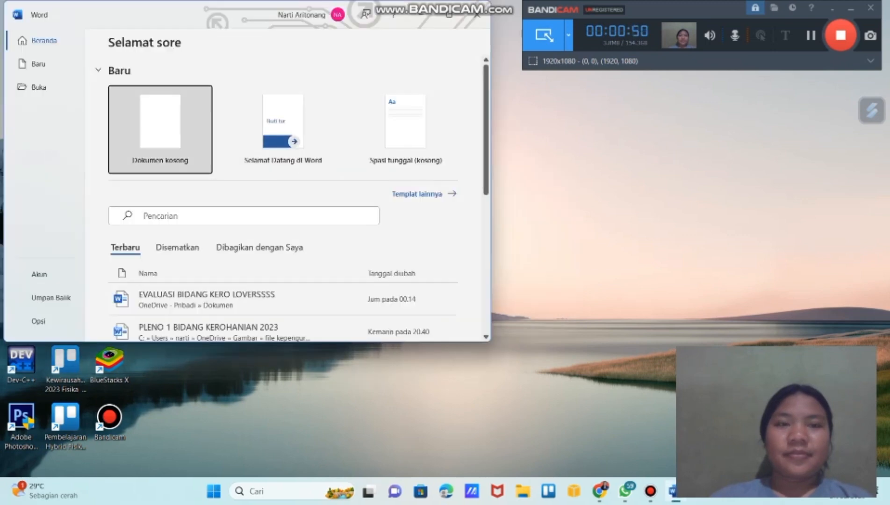
pyautogui.click(160, 130)
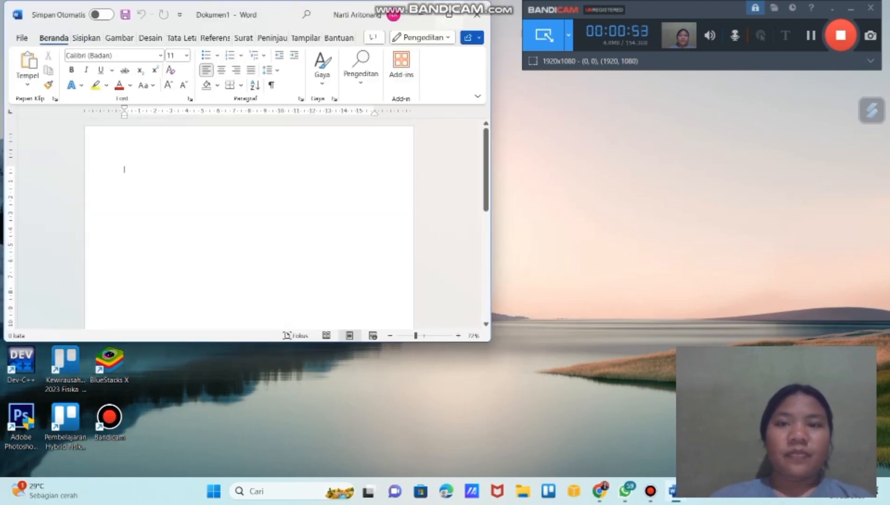
pyautogui.click(449, 14)
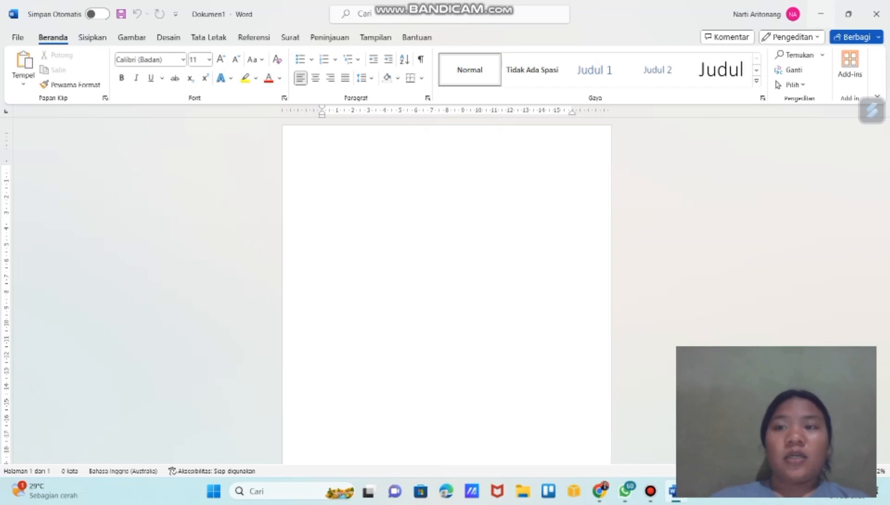
# Step: Switch to Mendeley Desktop and open the article "Meningkatkan Minat dan Hasil Belajar Fisika Siswa" at its Pendahuluan section on page 2
pyautogui.click(820, 14)
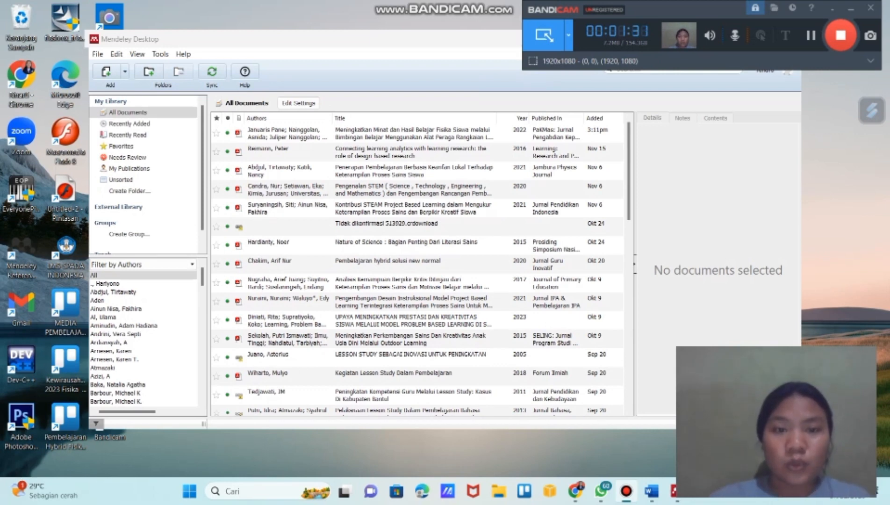
pyautogui.doubleClick(411, 133)
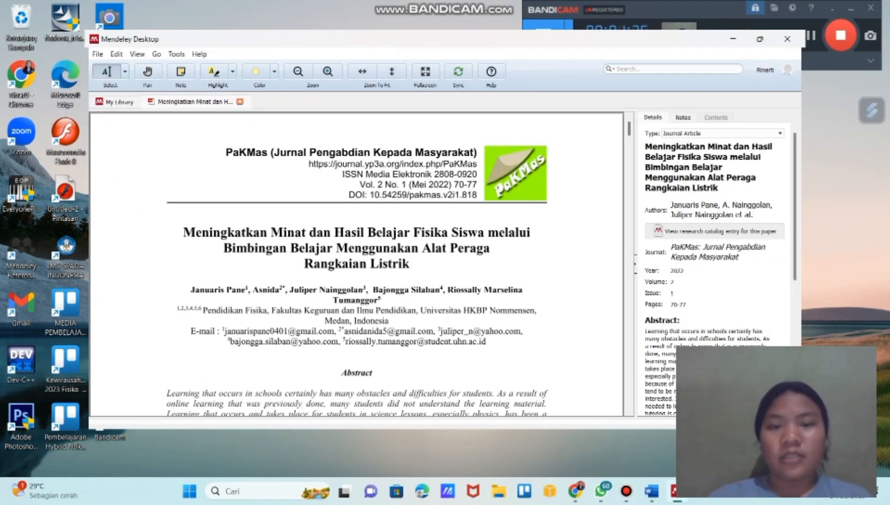
pyautogui.scroll(-10, 357, 261)
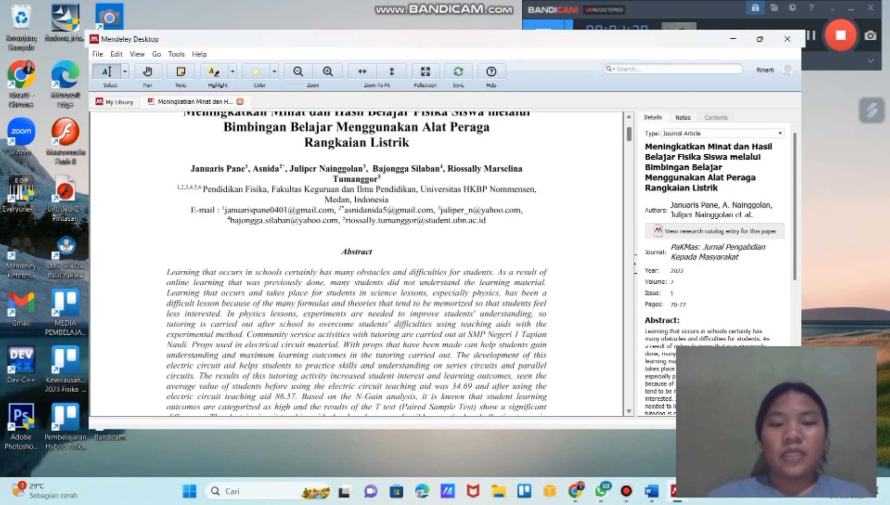
pyautogui.scroll(-3, 357, 262)
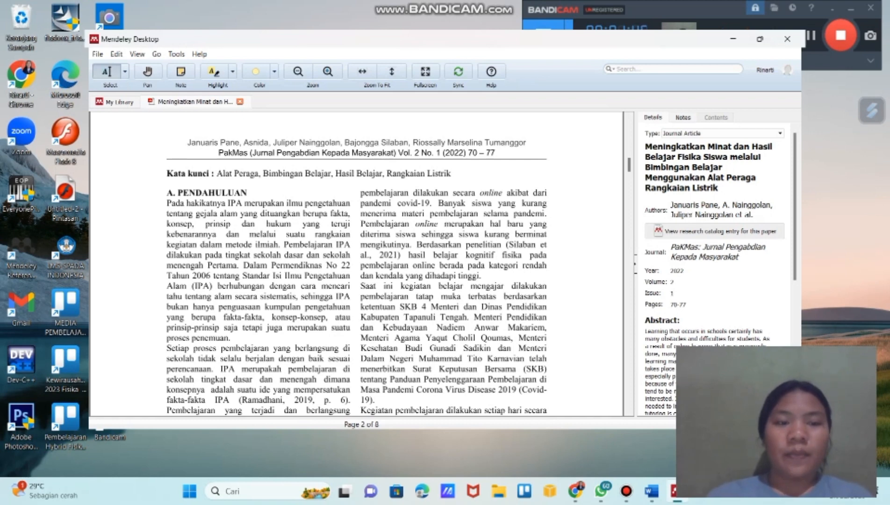
# Step: Copy the Pendahuluan's opening sentences, from "Pada hakikatnya IPA" to "menengah Pertama", and paste them into the blank Word document
pyautogui.doubleClick(206, 213)
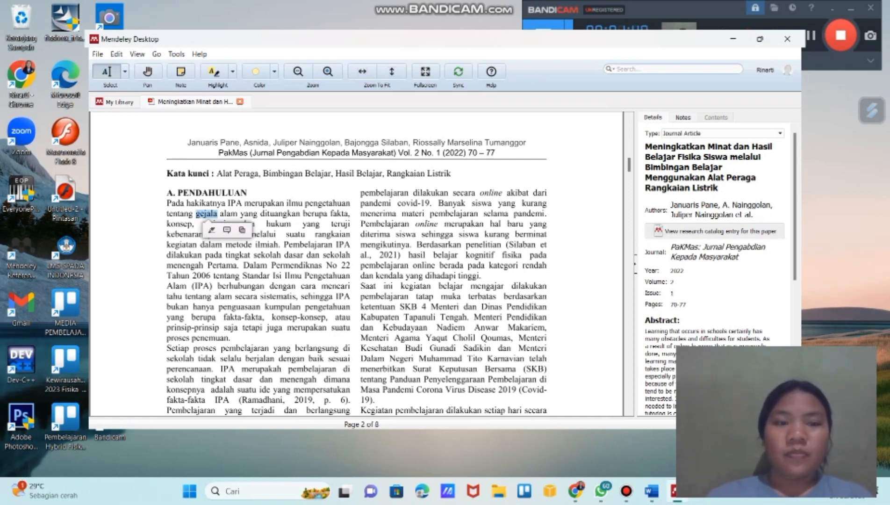
pyautogui.click(206, 213)
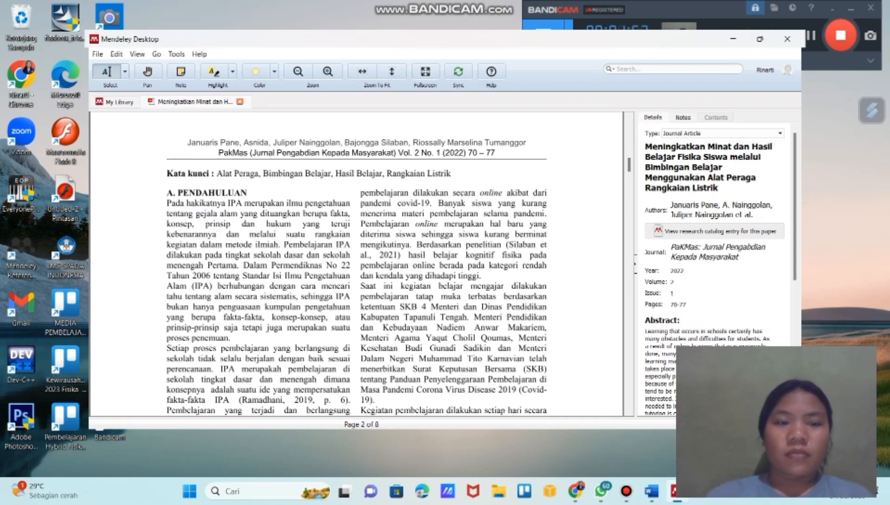
pyautogui.moveTo(239, 265); pyautogui.dragTo(167, 203)
pyautogui.hotkey('ctrl', 'c')
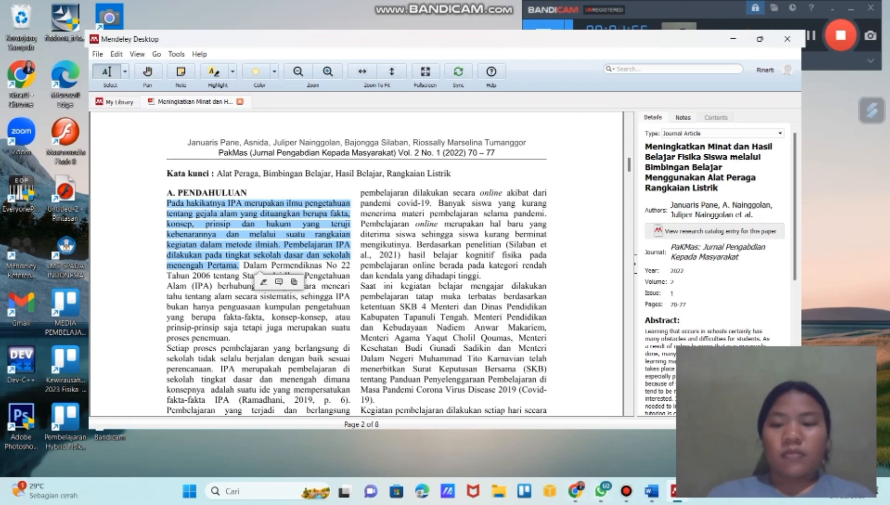
pyautogui.click(651, 491)
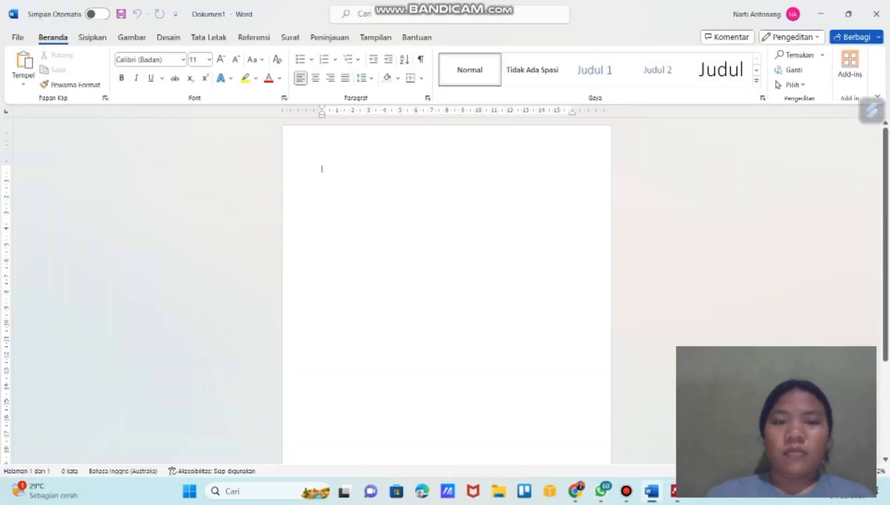
pyautogui.hotkey('ctrl', 'v')
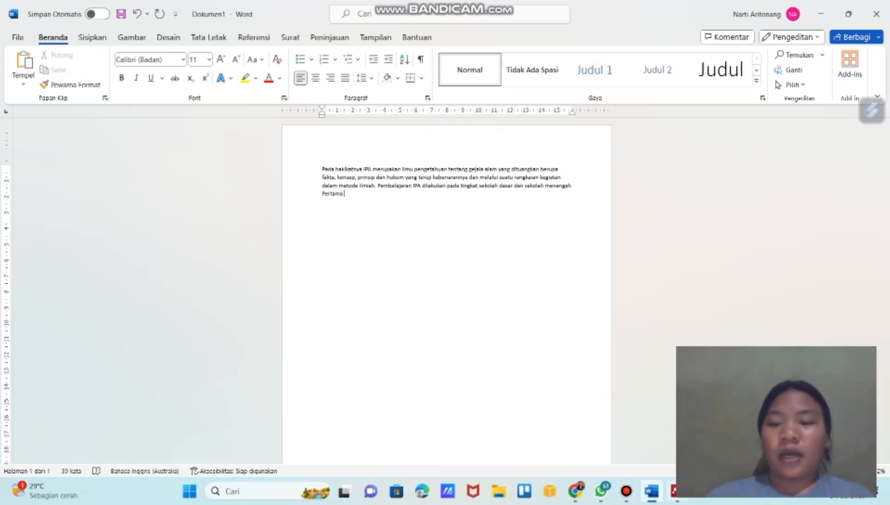
# Step: Switch back to Mendeley Desktop and copy the article's full title from its document details
pyautogui.click(677, 491)
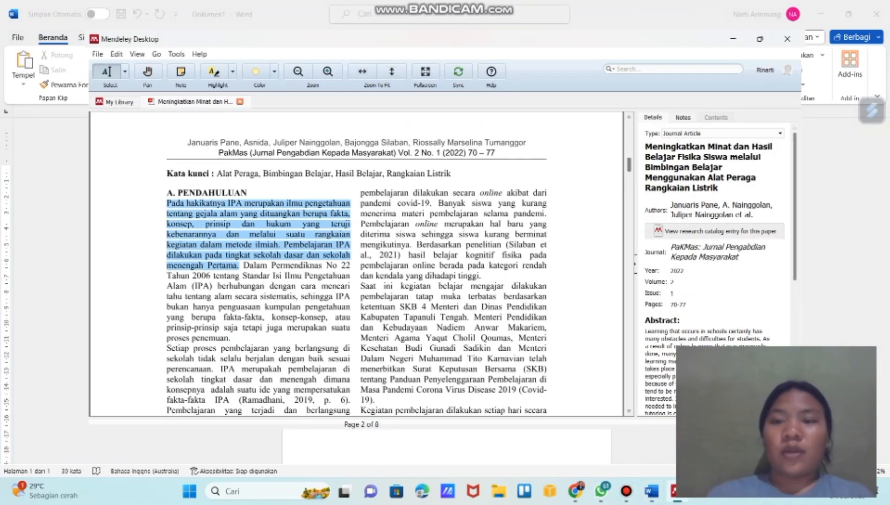
pyautogui.moveTo(629, 164); pyautogui.dragTo(629, 128)
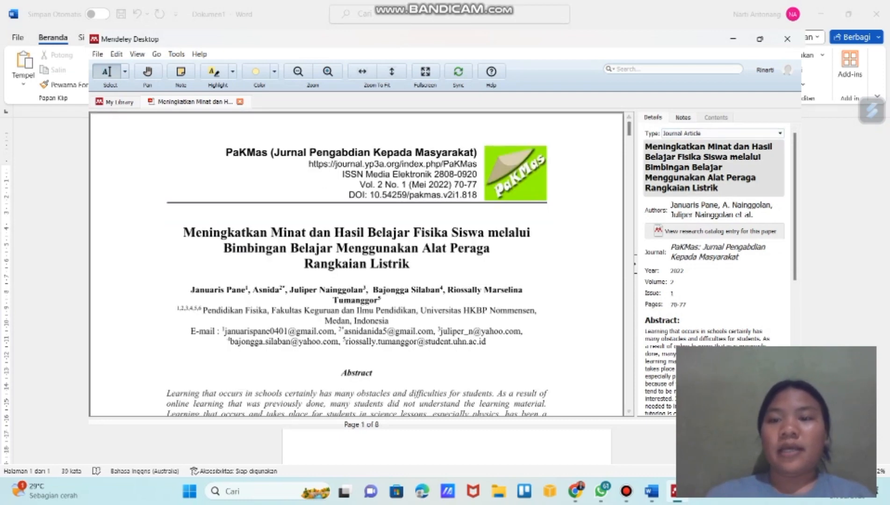
pyautogui.click(708, 168)
pyautogui.hotkey('ctrl', 'c')
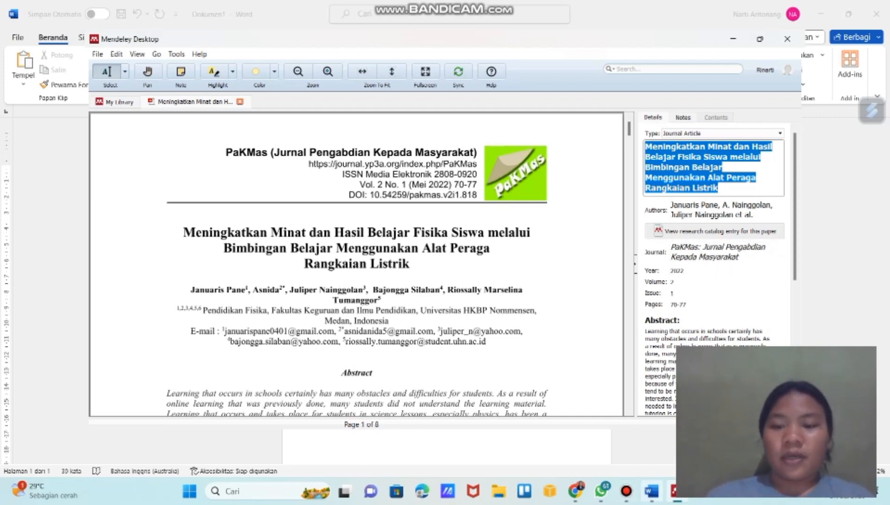
# Step: In Word, start a Mendeley citation after the pasted text and choose the article found by its copied title
pyautogui.click(652, 490)
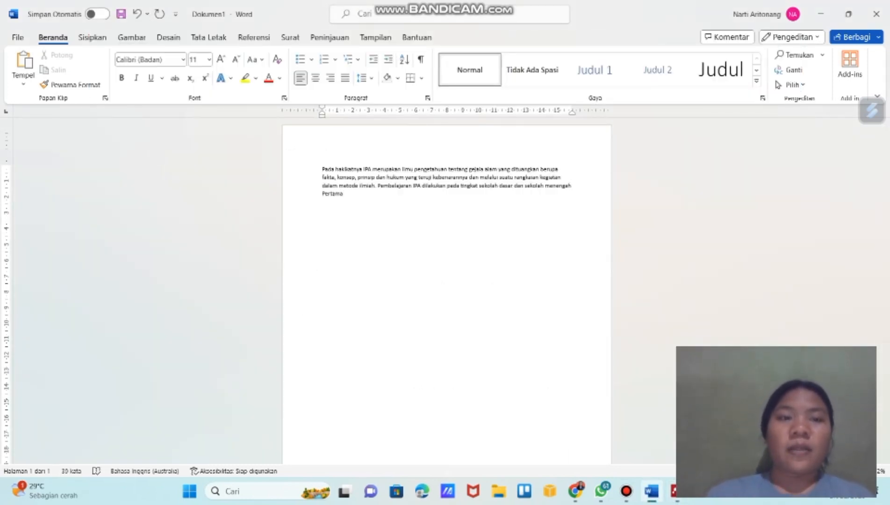
pyautogui.click(254, 37)
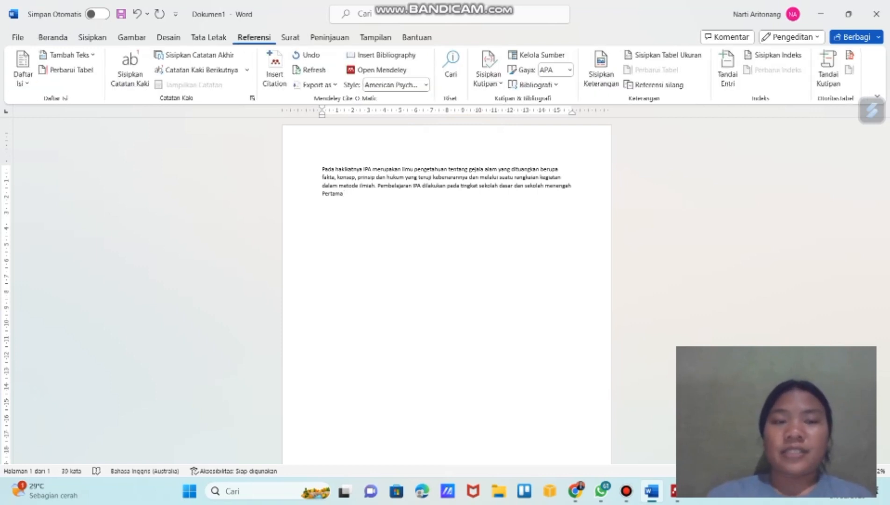
pyautogui.click(274, 69)
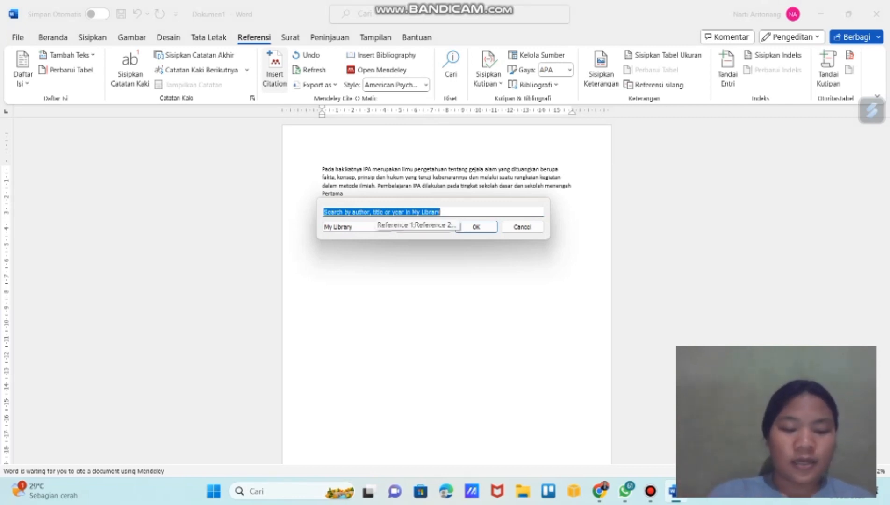
pyautogui.hotkey('ctrl', 'v')
pyautogui.click(393, 232)
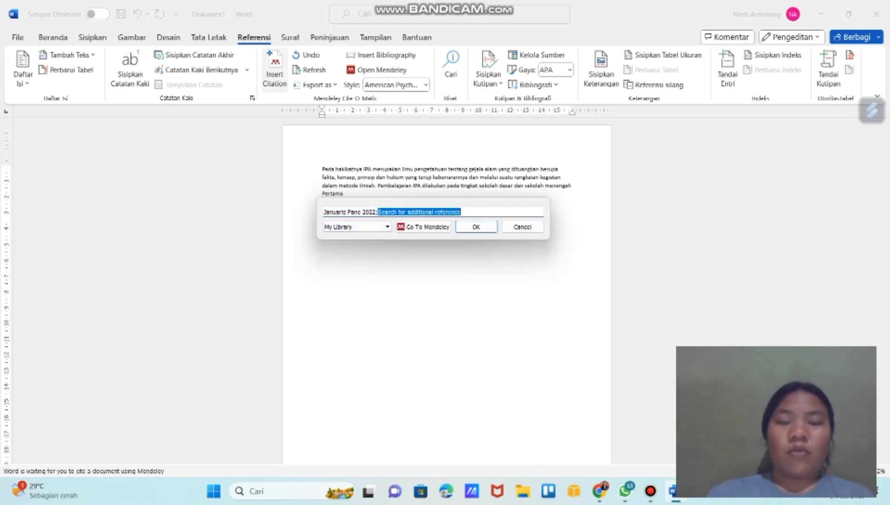
# Step: Insert the citation with page 19 as its page reference and end the sentence with a period
pyautogui.click(355, 212)
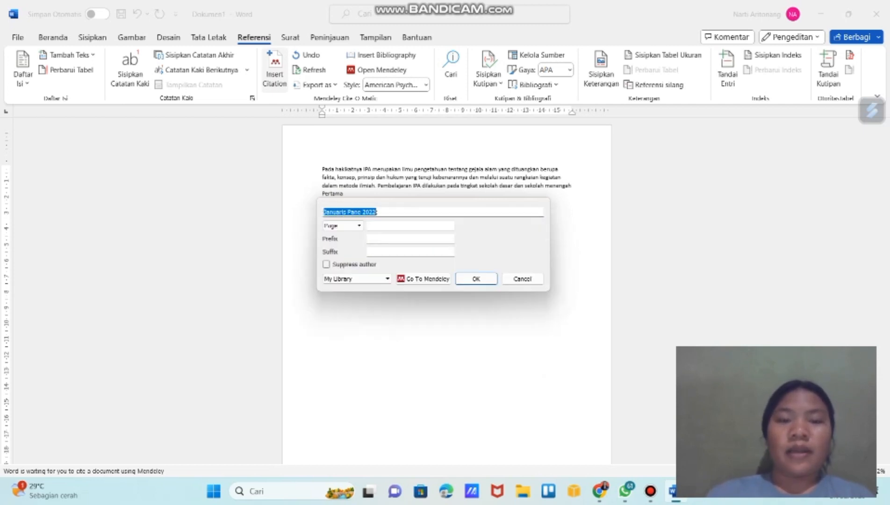
pyautogui.click(410, 226)
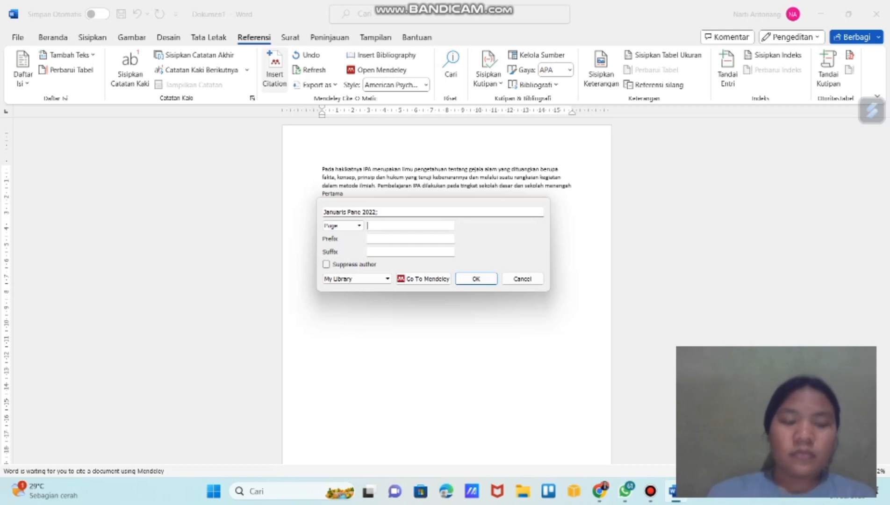
pyautogui.write('19')
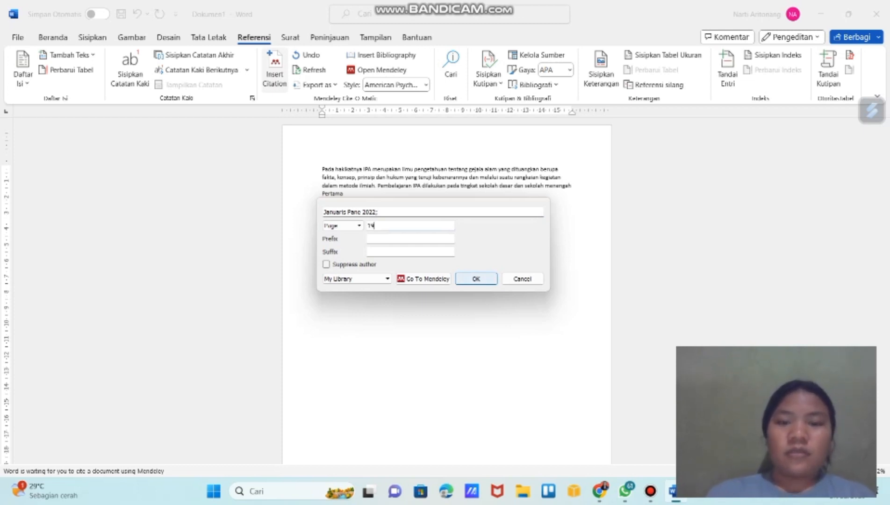
pyautogui.press('Return')
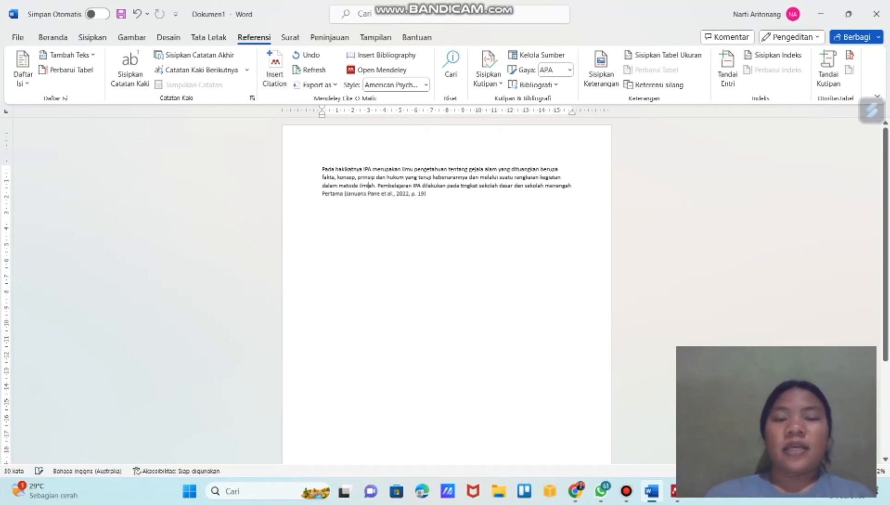
pyautogui.click(368, 185)
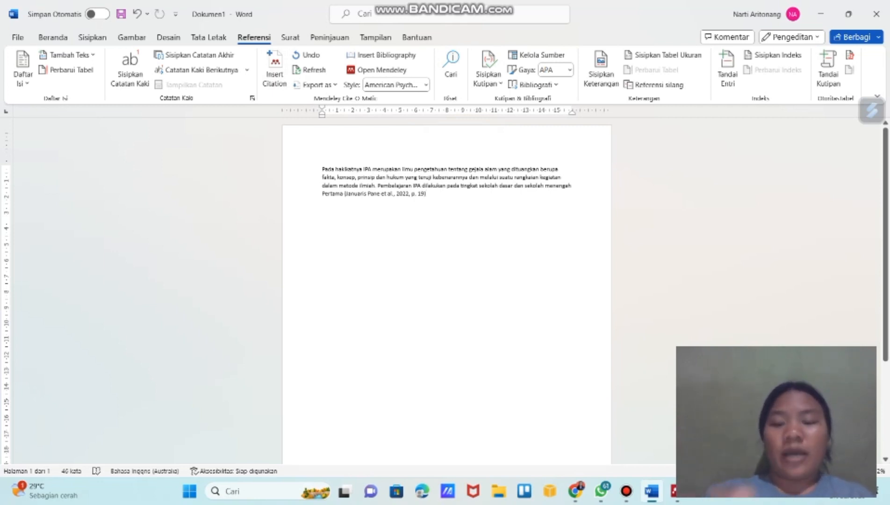
pyautogui.write('.')
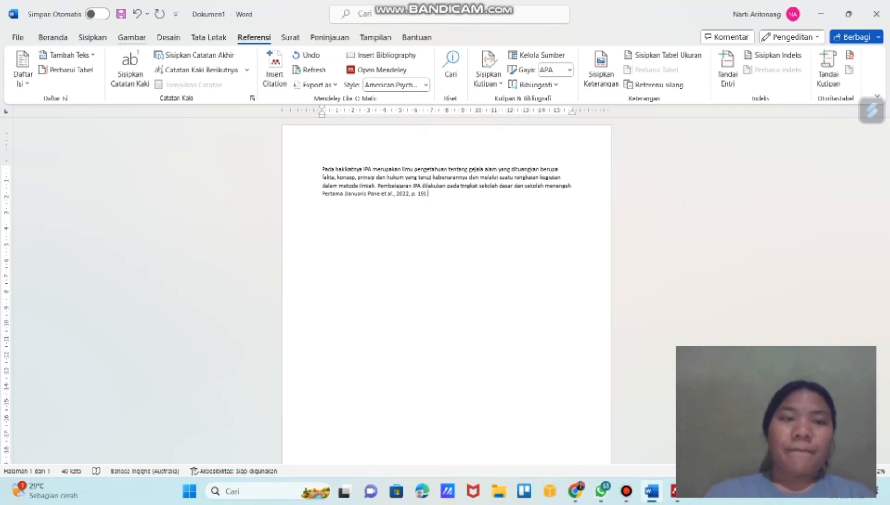
# Step: Try to set the font to Times New Roman, size 12, at the end of the paragraph
pyautogui.click(53, 37)
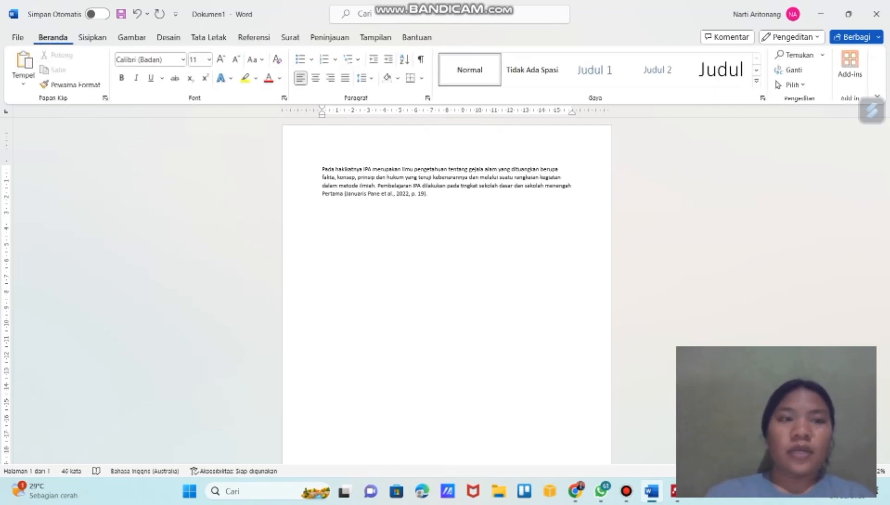
pyautogui.scroll(2, 447, 291)
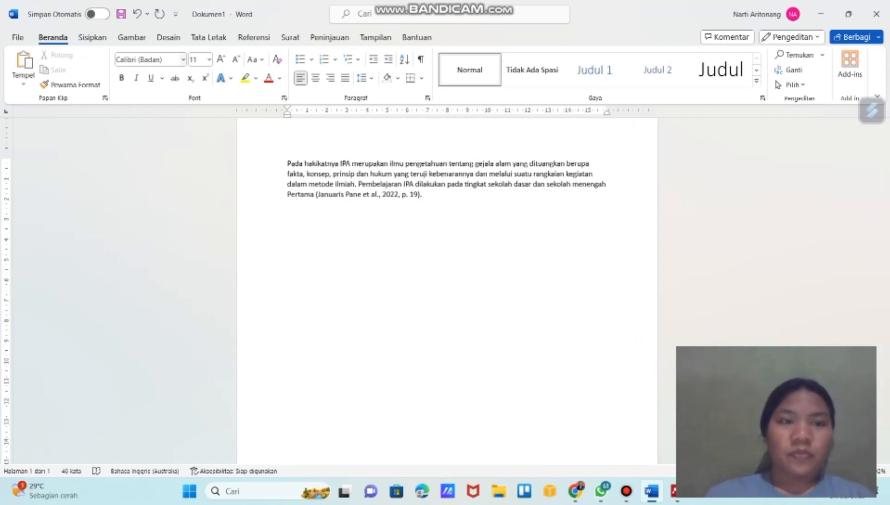
pyautogui.click(147, 60)
pyautogui.write('Times New Roman')
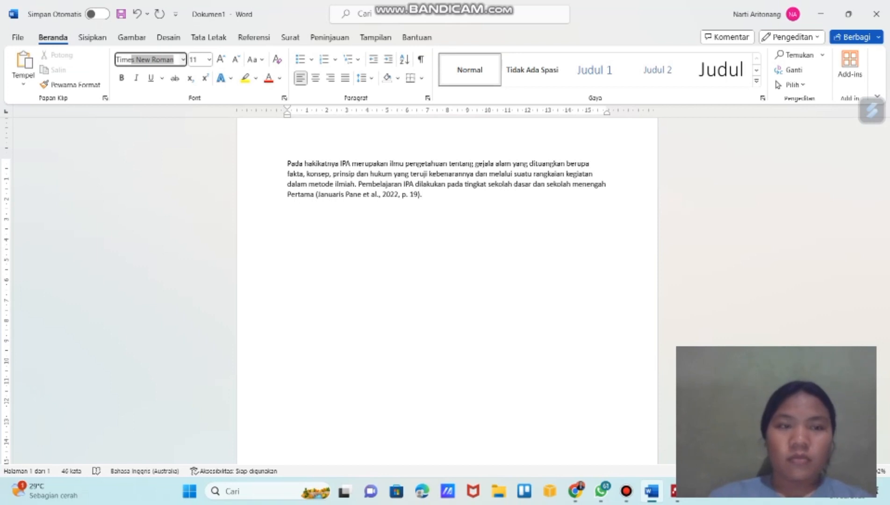
pyautogui.press('Return')
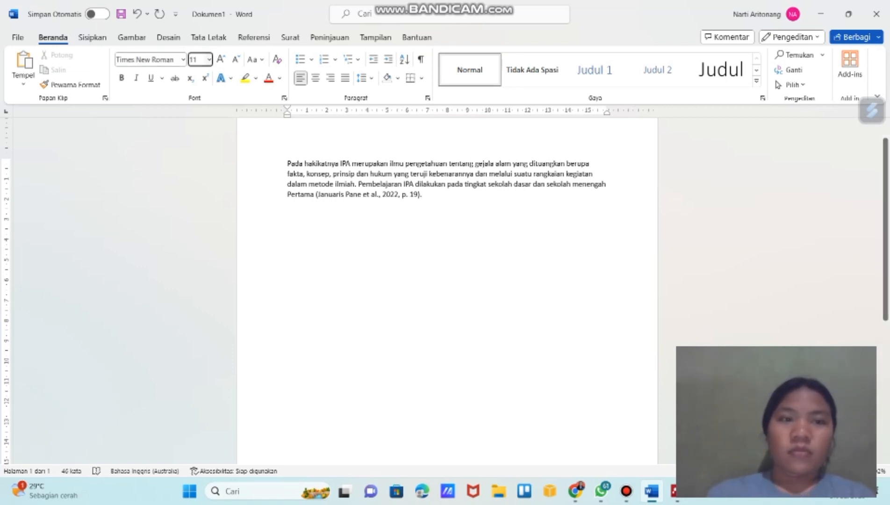
pyautogui.click(194, 60)
pyautogui.write('12')
pyautogui.press('Return')
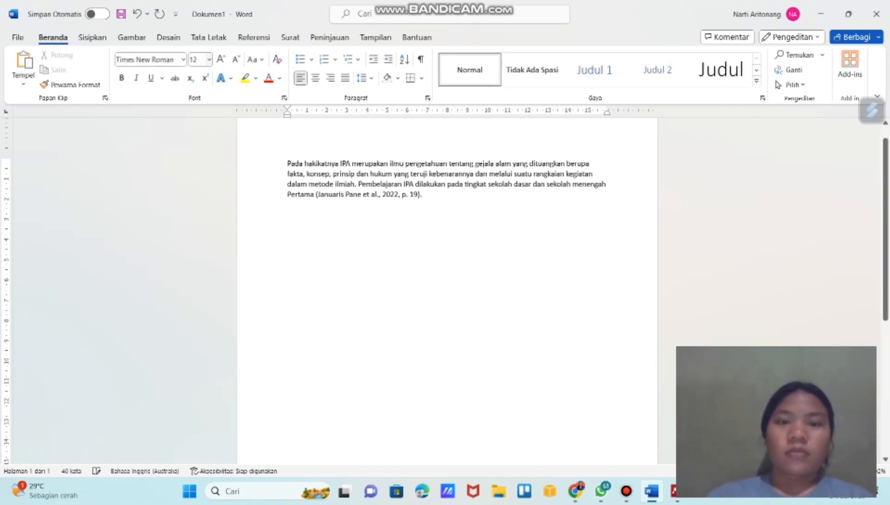
pyautogui.click(377, 194)
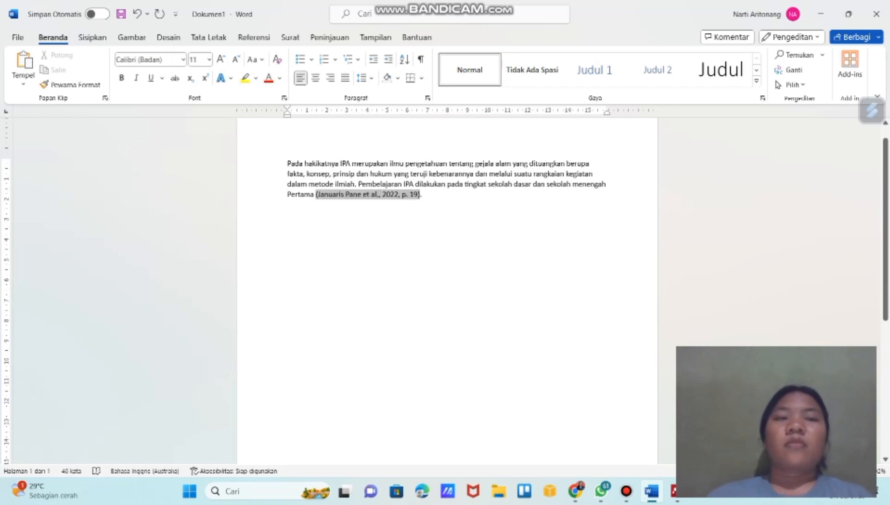
pyautogui.click(423, 194)
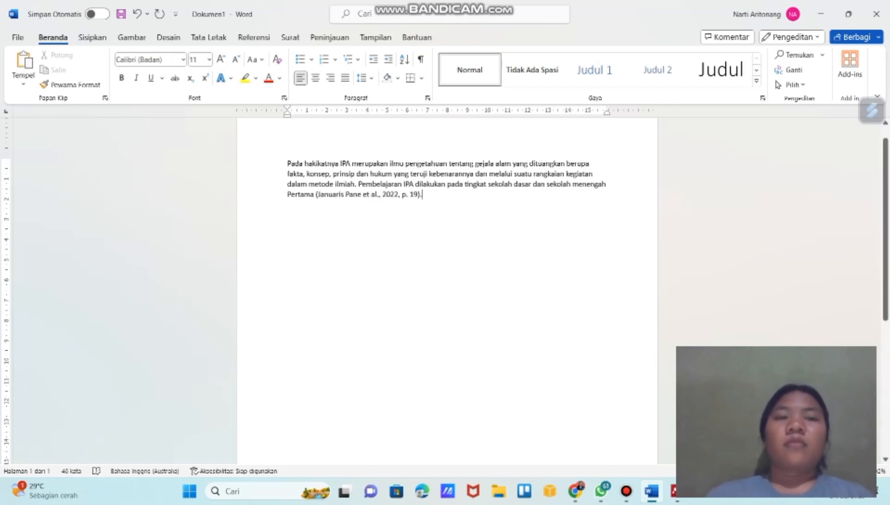
# Step: Format the whole text in Times New Roman, size 12, and start a new paragraph after the citation
pyautogui.click(335, 184)
pyautogui.hotkey('ctrl', 'a')
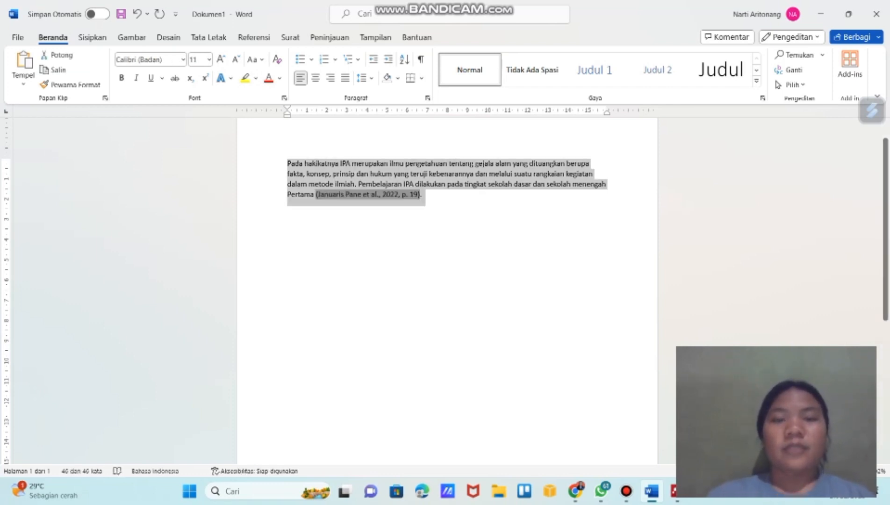
pyautogui.click(148, 59)
pyautogui.write('Times New Roman')
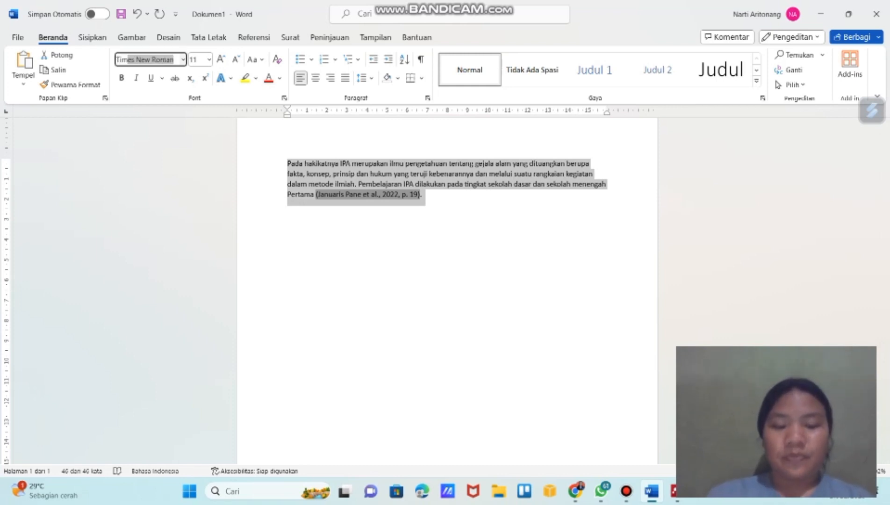
pyautogui.press('Return')
pyautogui.click(195, 59)
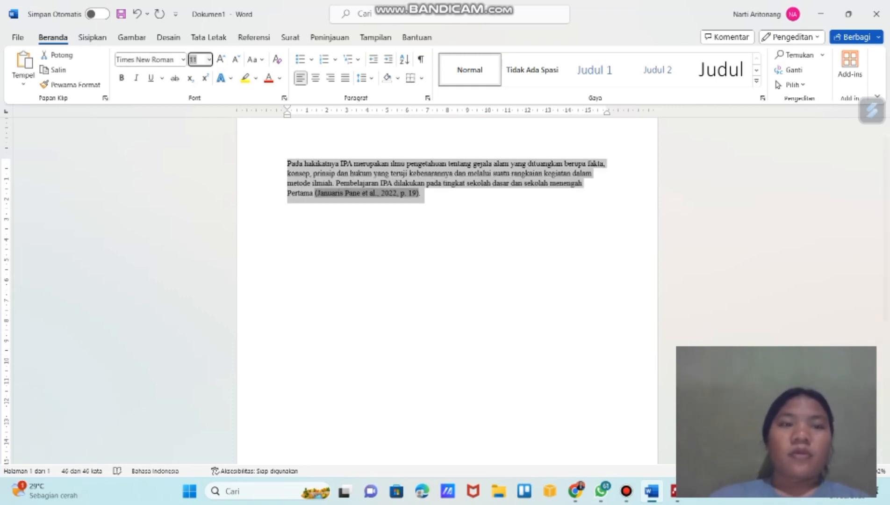
pyautogui.write('12')
pyautogui.press('Return')
pyautogui.click(208, 59)
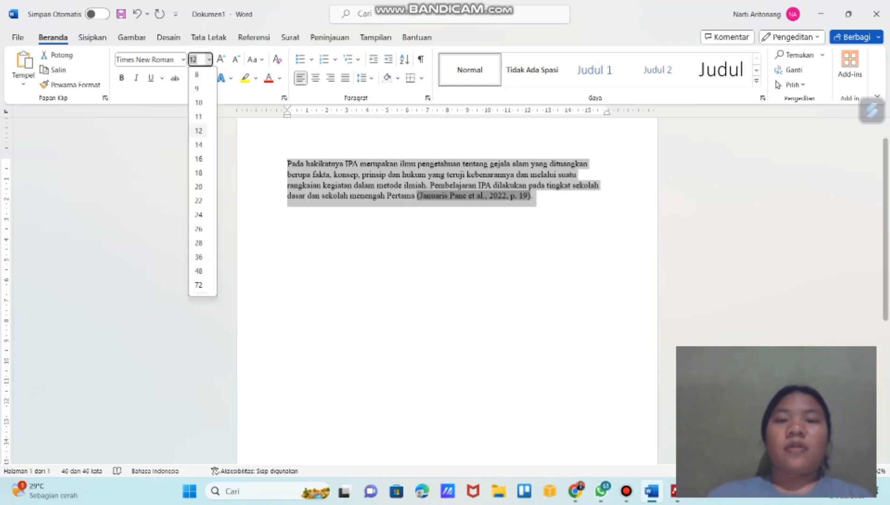
pyautogui.click(199, 131)
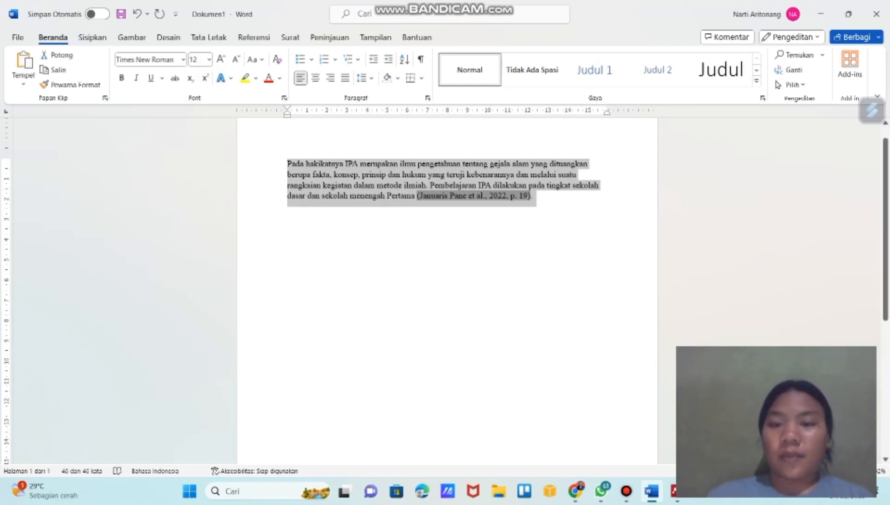
pyautogui.click(533, 196)
pyautogui.press('Return')
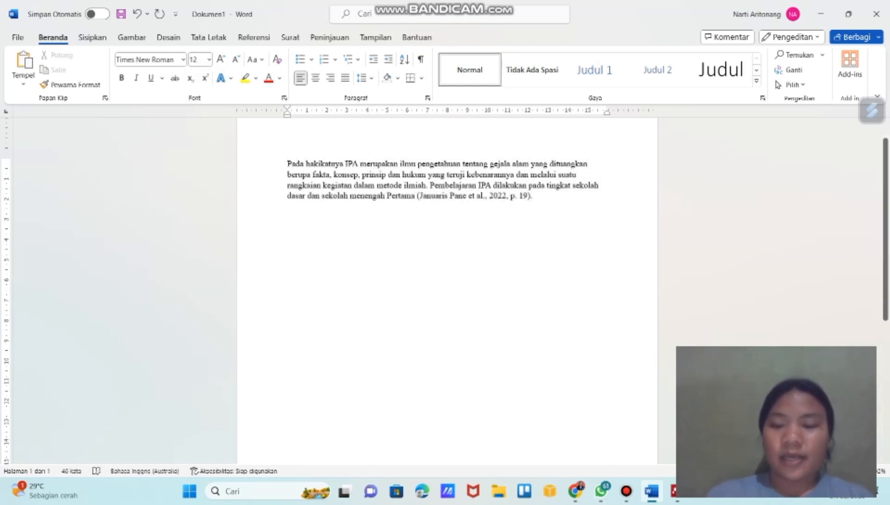
# Step: Switch to Mendeley Desktop and open the library article "Penerapan Pembelajaran Berbasis Kearifan Lokal Terhadap Keterampilan Proses Sains Siswa"
pyautogui.click(673, 491)
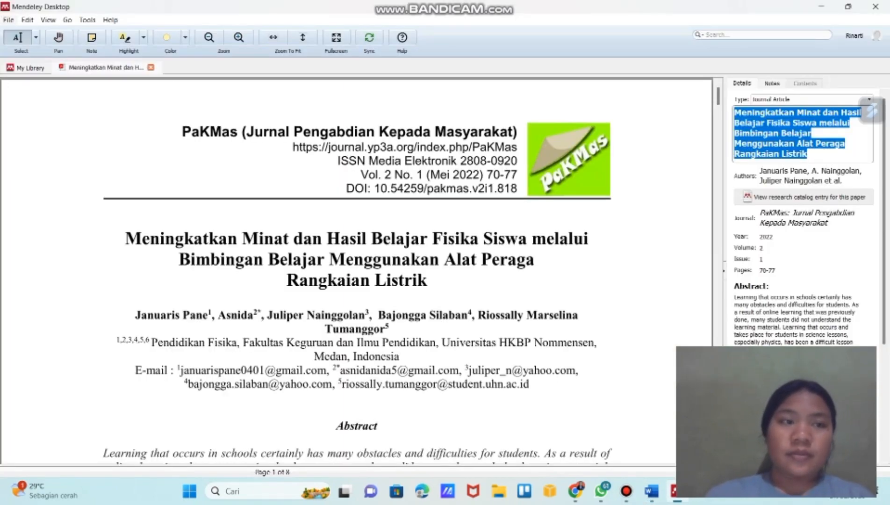
pyautogui.click(8, 20)
pyautogui.press('Escape')
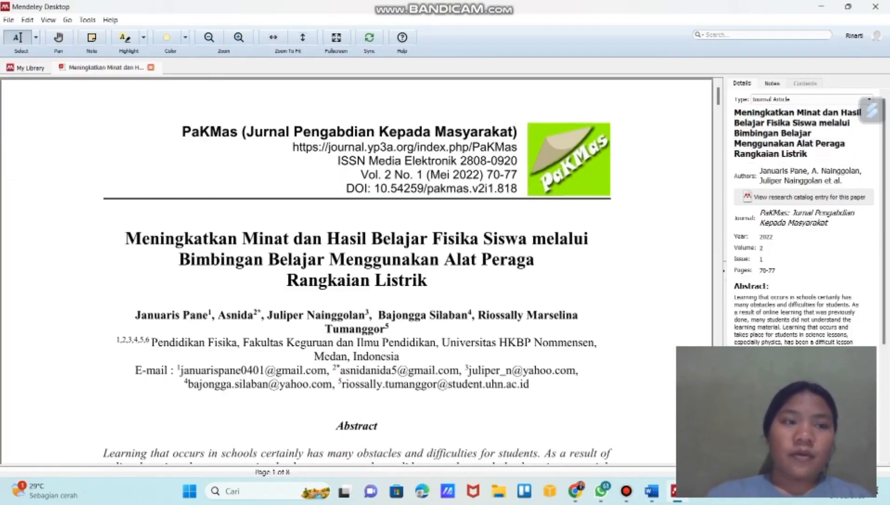
pyautogui.click(26, 68)
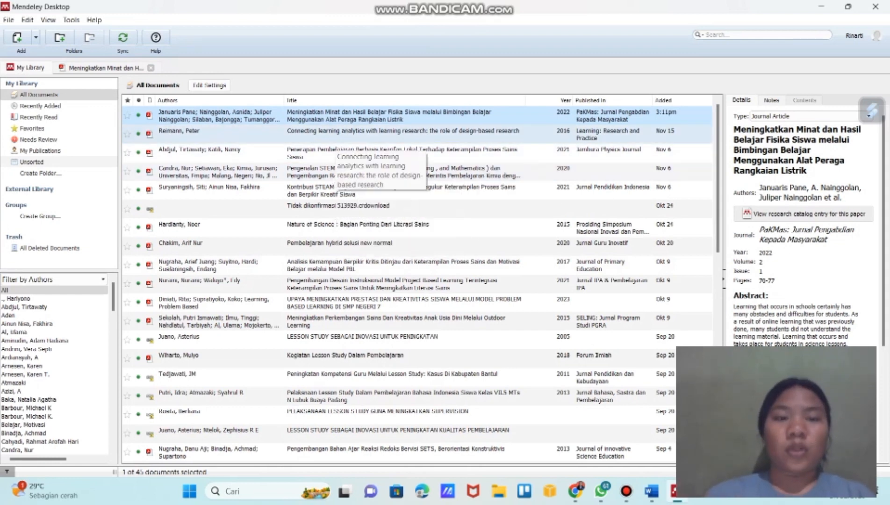
pyautogui.doubleClick(333, 154)
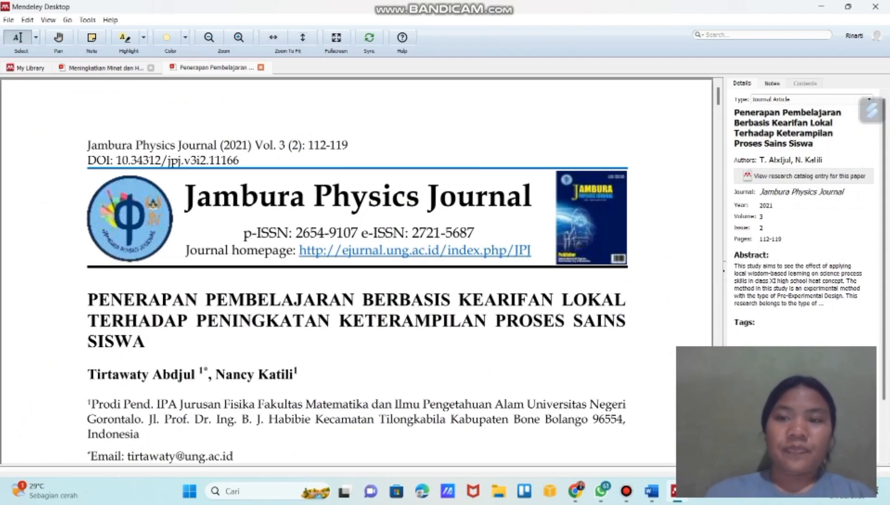
# Step: Copy the article's page 2 passage from "Berdasarkan hasil penelitian" through "sosial" and paste it into the new paragraph in Word
pyautogui.scroll(-10, 355, 271)
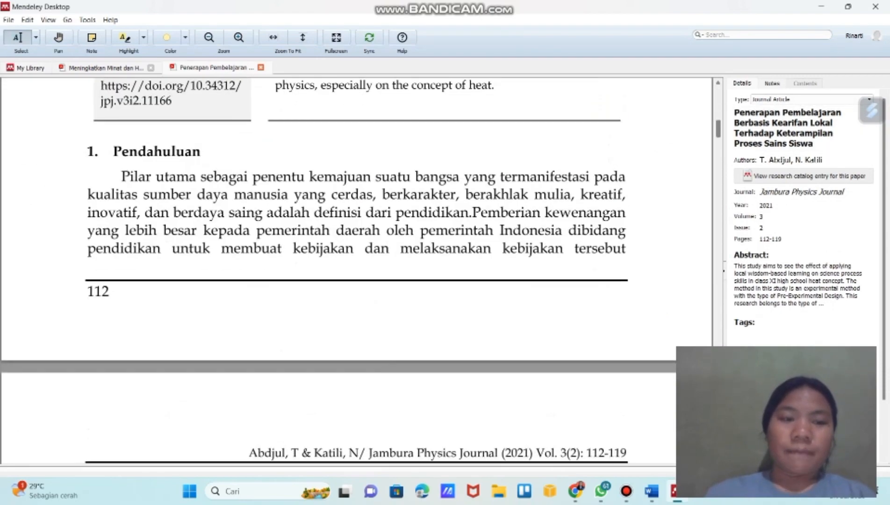
pyautogui.scroll(-10, 355, 271)
pyautogui.scroll(-5, 355, 271)
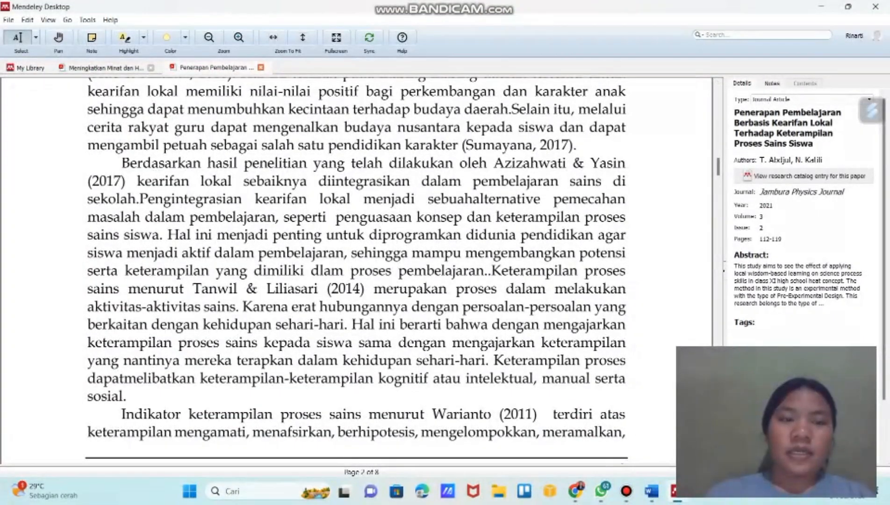
pyautogui.moveTo(121, 163); pyautogui.dragTo(124, 395)
pyautogui.hotkey('ctrl', 'c')
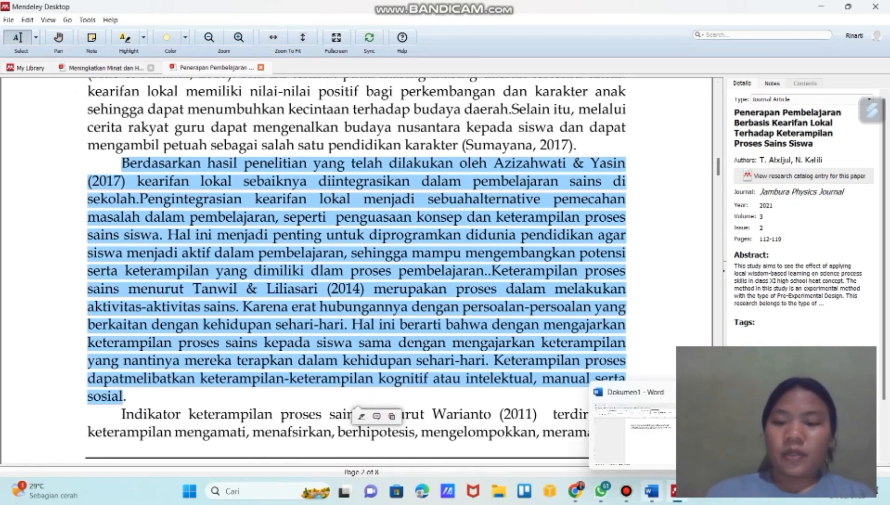
pyautogui.click(651, 490)
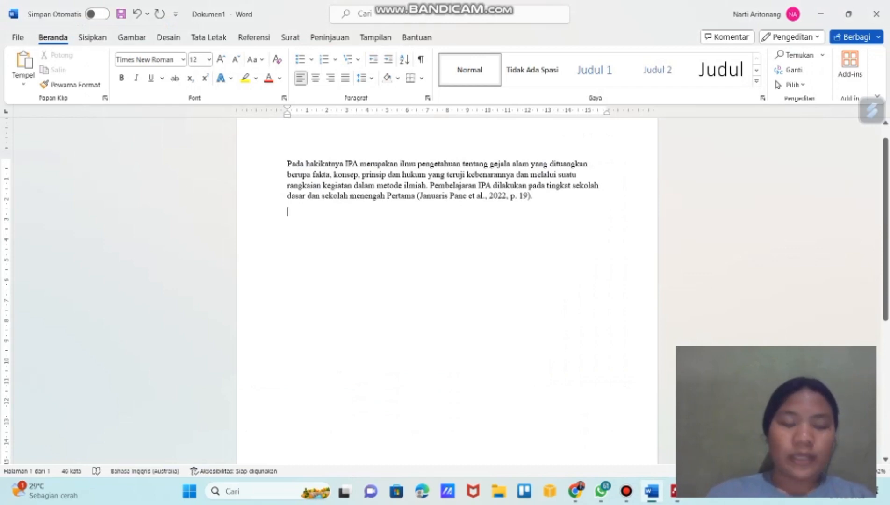
pyautogui.hotkey('ctrl', 'v')
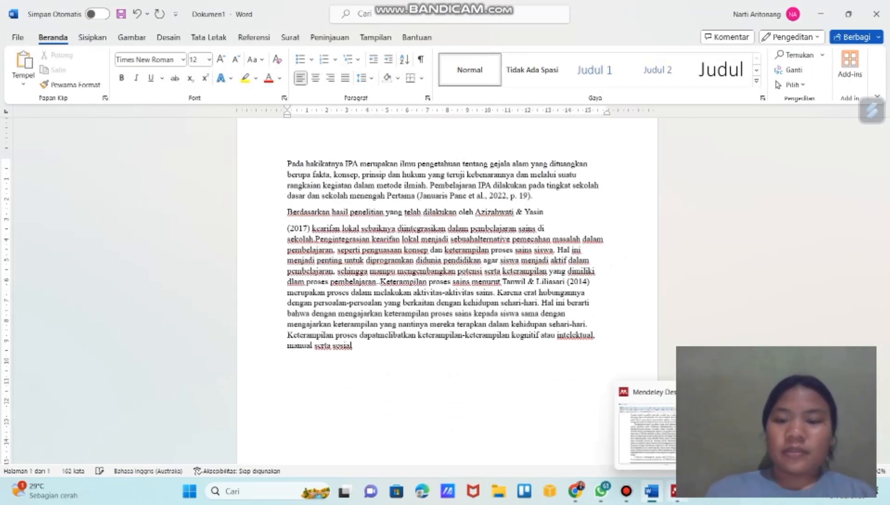
# Step: Copy the article's full title from its document details in Mendeley Desktop and return to Word
pyautogui.click(673, 491)
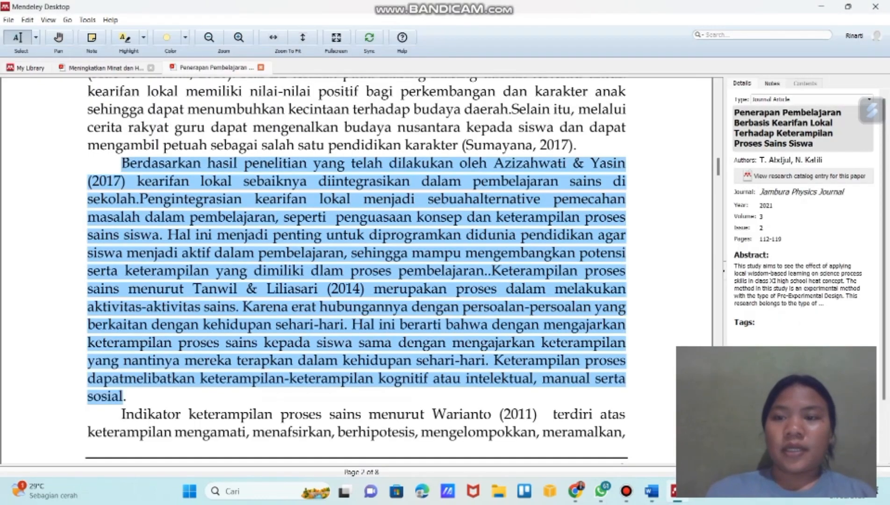
pyautogui.moveTo(735, 112); pyautogui.dragTo(784, 144)
pyautogui.hotkey('ctrl', 'c')
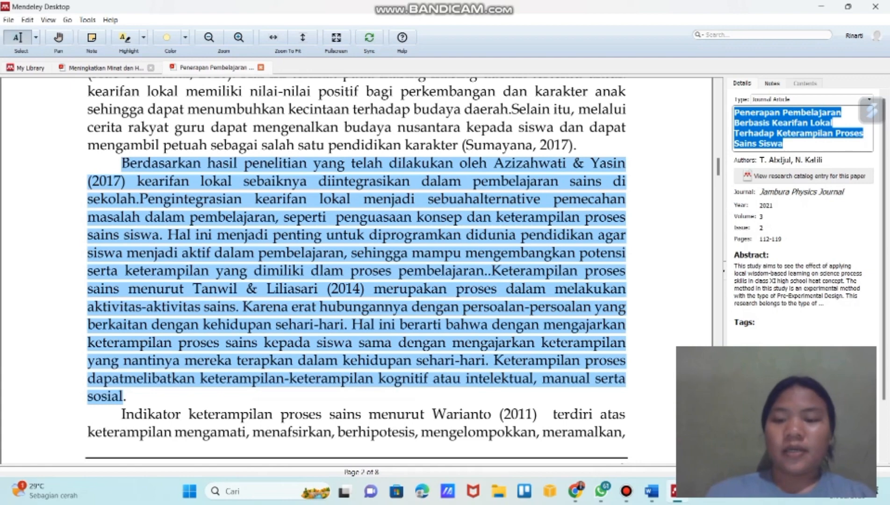
pyautogui.click(651, 490)
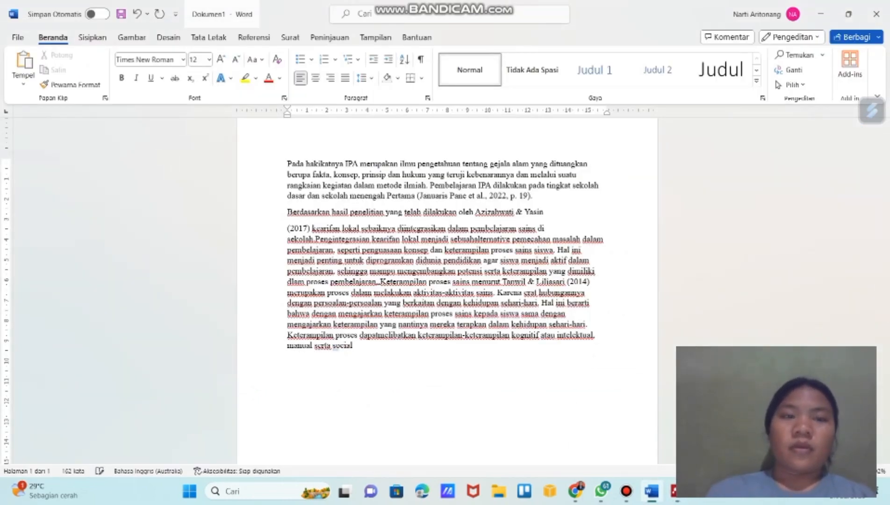
# Step: Start a Mendeley citation after the second passage and choose the article found by its copied title
pyautogui.click(254, 37)
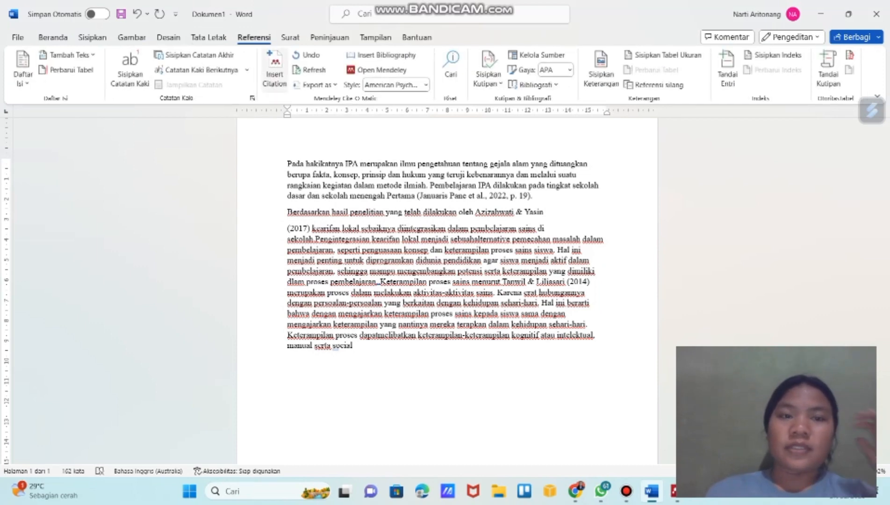
pyautogui.click(274, 70)
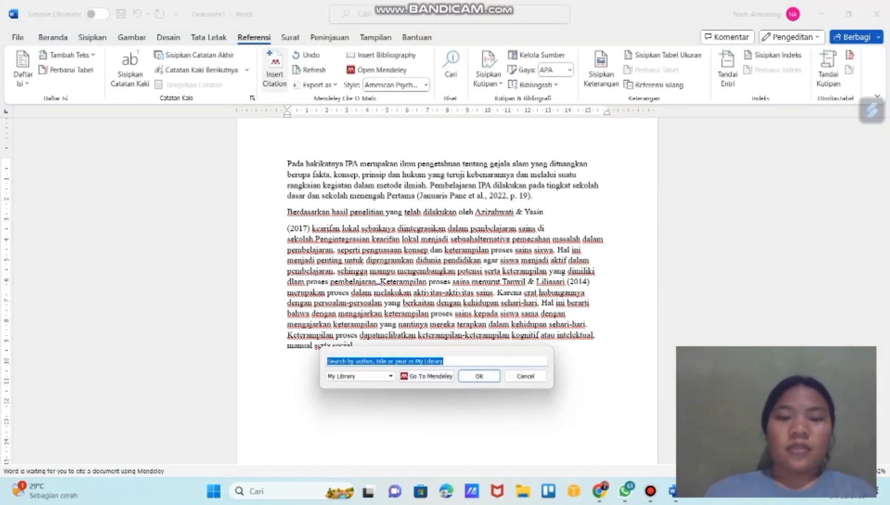
pyautogui.hotkey('ctrl', 'v')
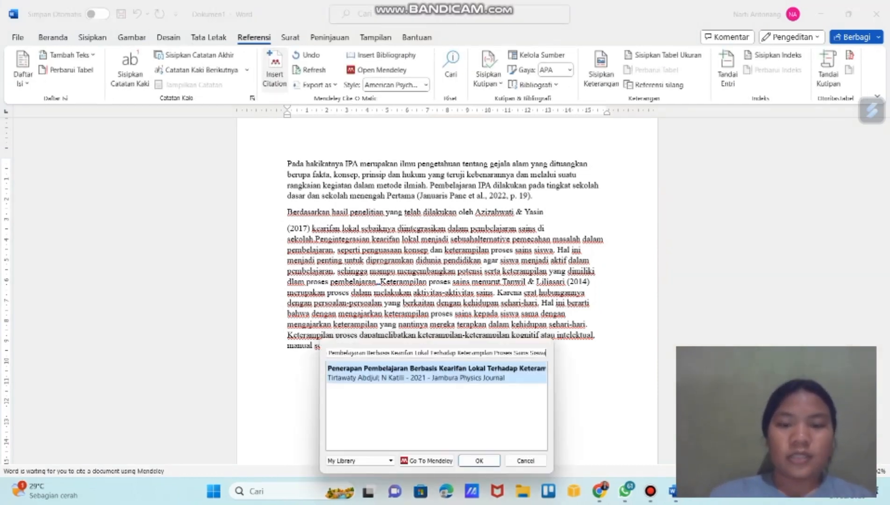
pyautogui.click(436, 373)
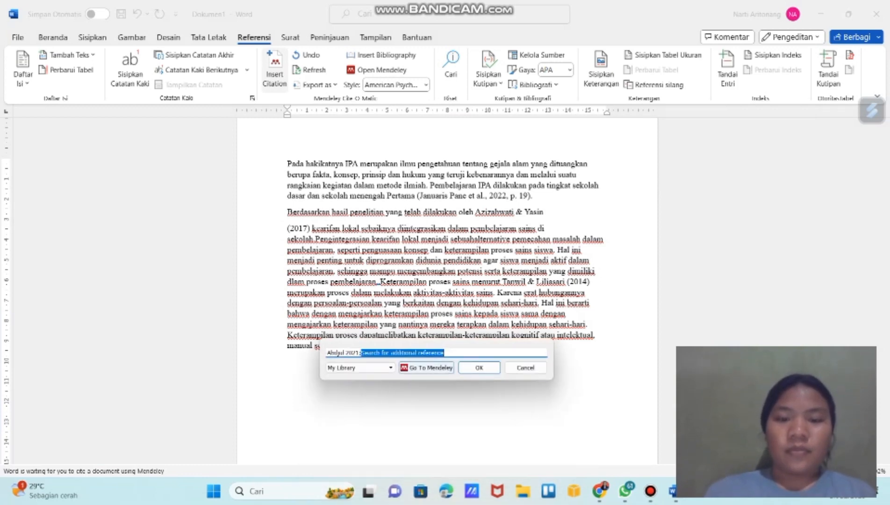
# Step: Try to give the citation page 34 as its page reference and insert it after the passage
pyautogui.click(343, 353)
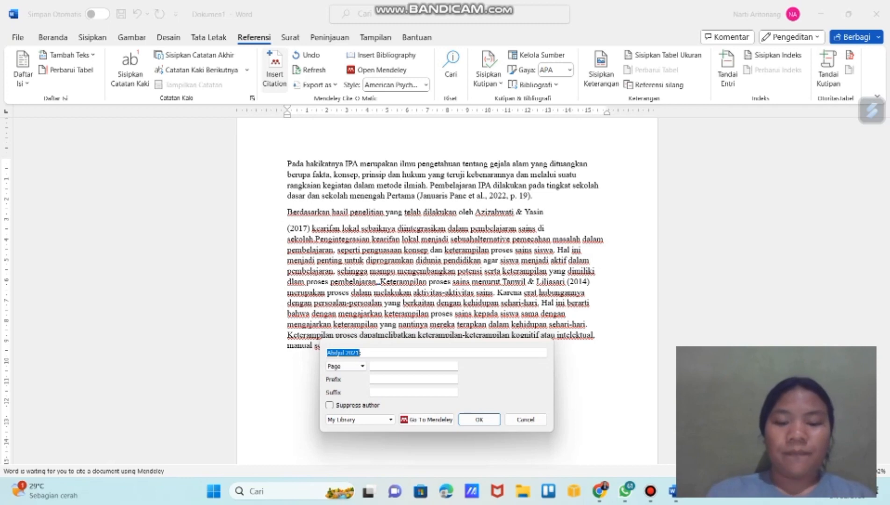
pyautogui.write('34;')
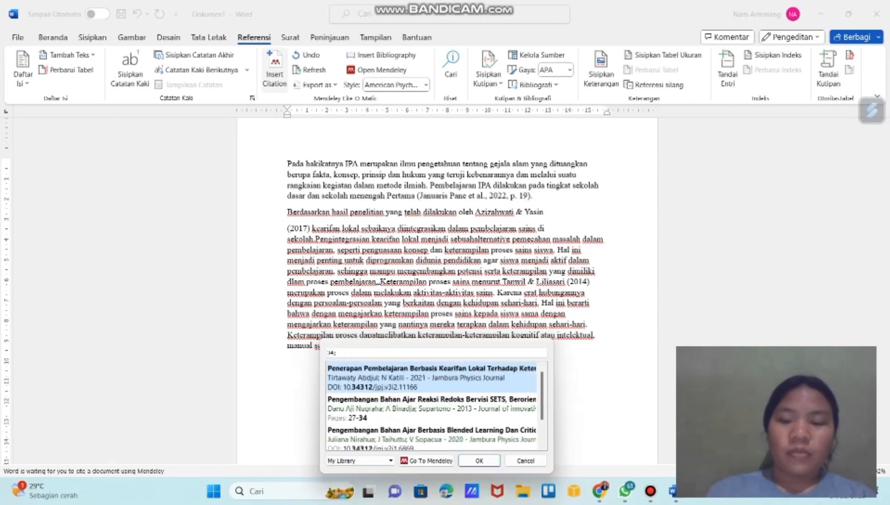
pyautogui.press('Return')
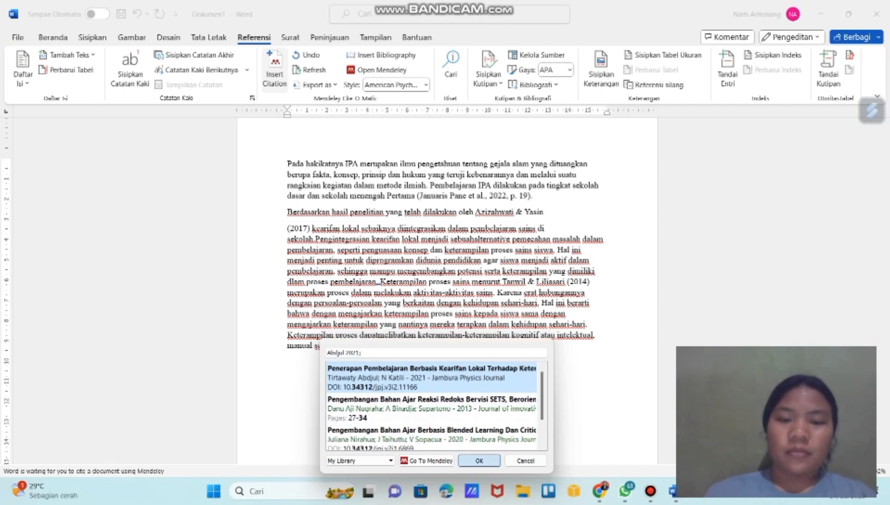
pyautogui.click(479, 460)
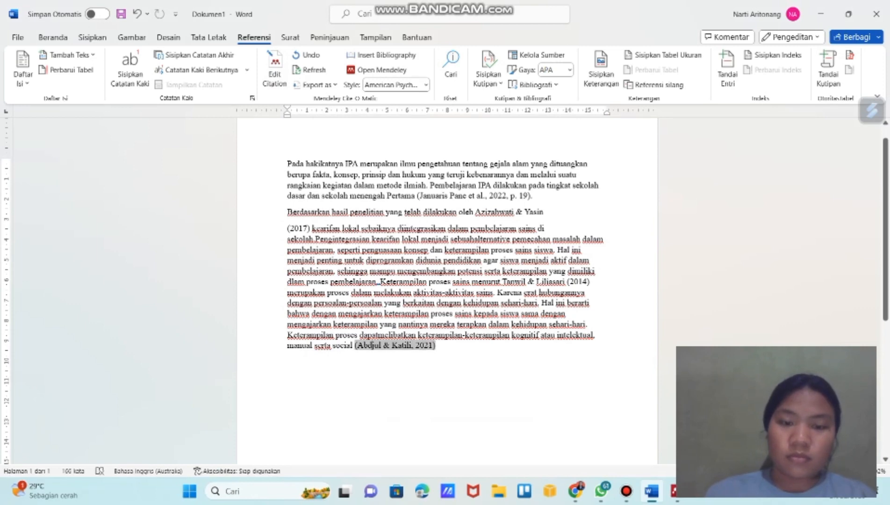
# Step: Delete the citation inserted after the second passage
pyautogui.press('BackSpace')
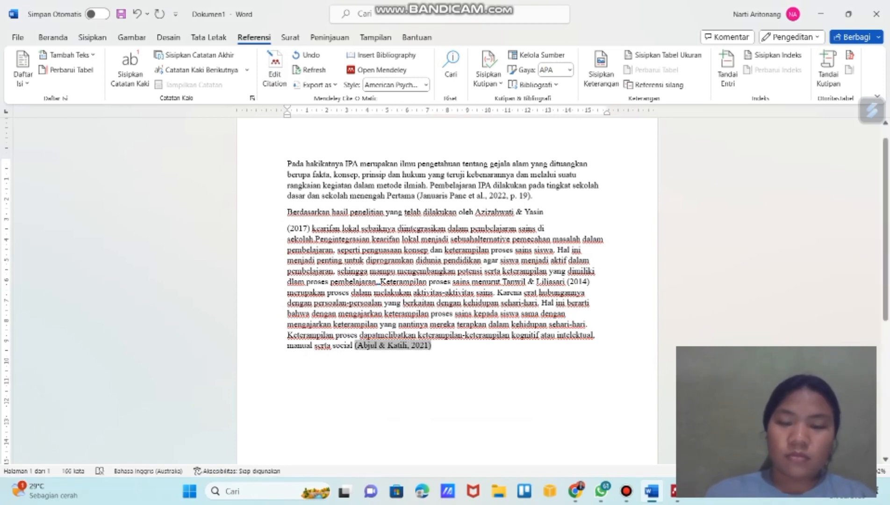
pyautogui.moveTo(432, 347); pyautogui.dragTo(356, 346)
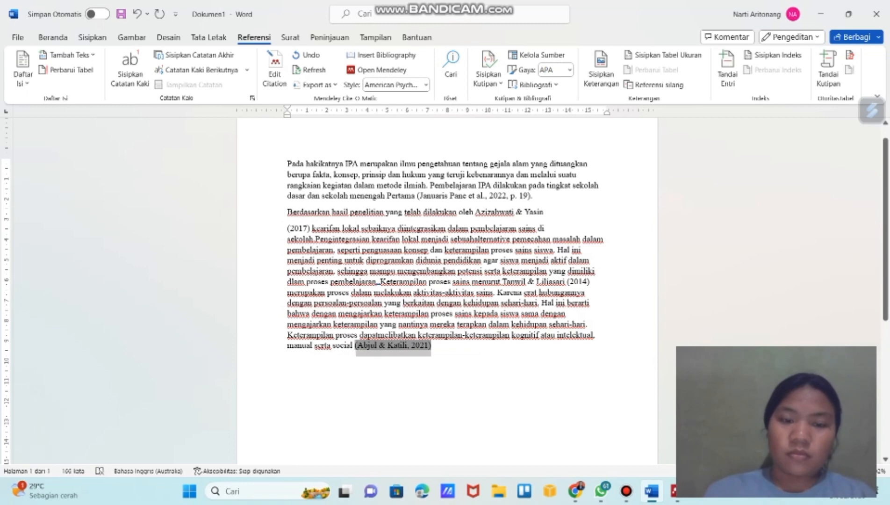
pyautogui.press('BackSpace')
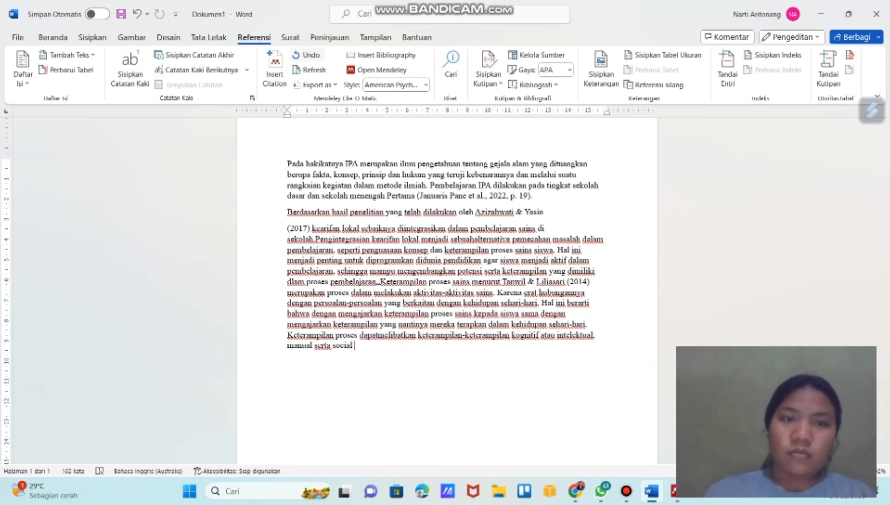
# Step: Start a new Mendeley citation after the second passage and select the article by its title to reach its citation options
pyautogui.click(274, 71)
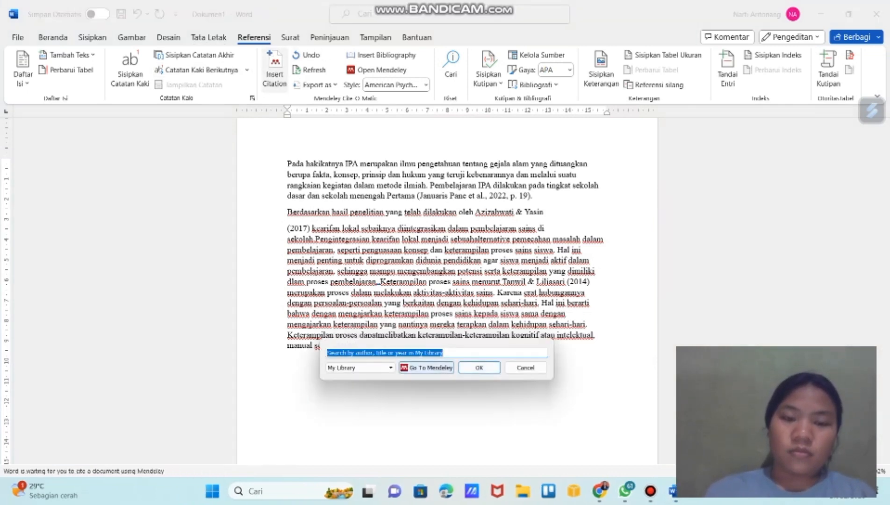
pyautogui.write('Pembelajaran Berbasis Kearifan Lokal Terhadap Keterampilan Proses Sains Siswa')
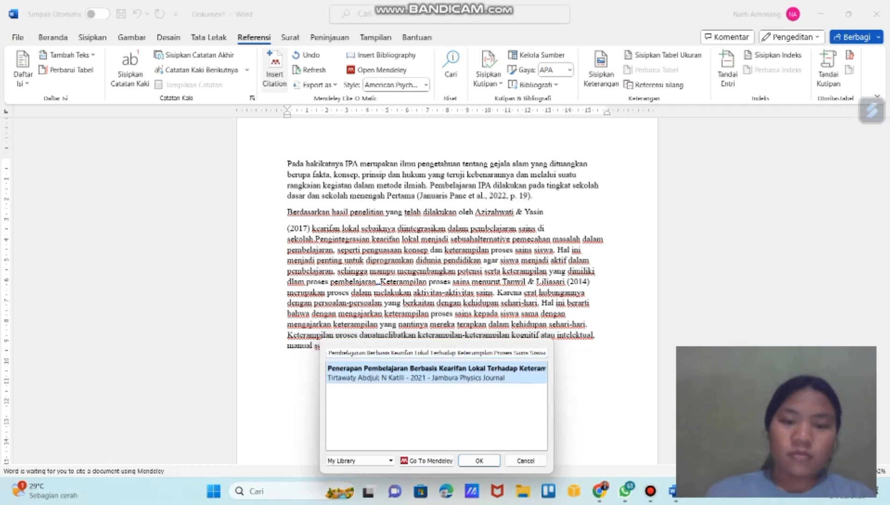
pyautogui.press('Return')
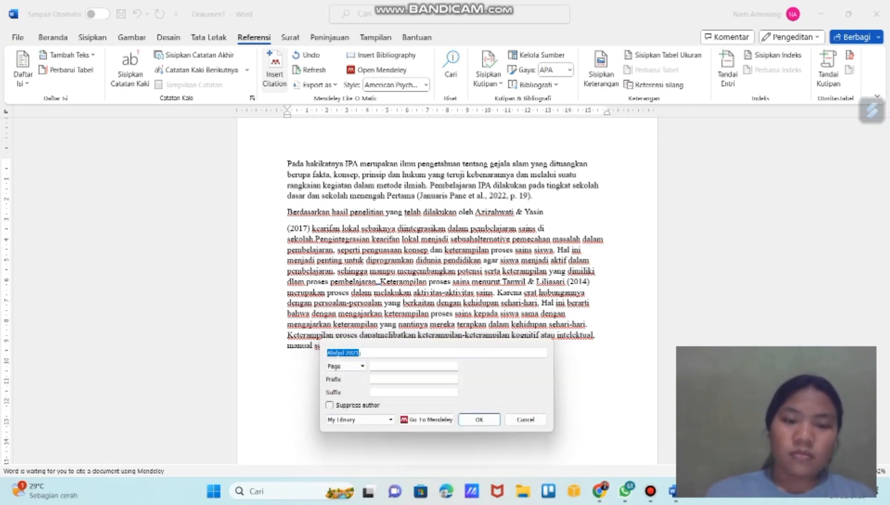
# Step: Try to add a page reference to the chosen article and clear the whole citation search entry
pyautogui.write('Sekolah 2015')
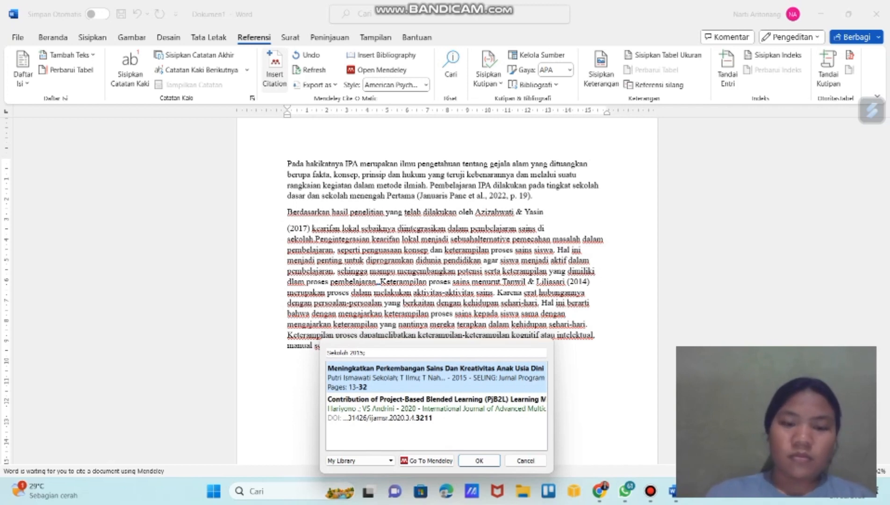
pyautogui.press('BackSpace')
pyautogui.press('BackSpace')
pyautogui.press('BackSpace')
pyautogui.press('BackSpace')
pyautogui.press('BackSpace')
pyautogui.press('BackSpace')
pyautogui.press('BackSpace')
pyautogui.press('BackSpace')
pyautogui.press('BackSpace')
pyautogui.press('BackSpace')
pyautogui.press('BackSpace')
pyautogui.press('BackSpace')
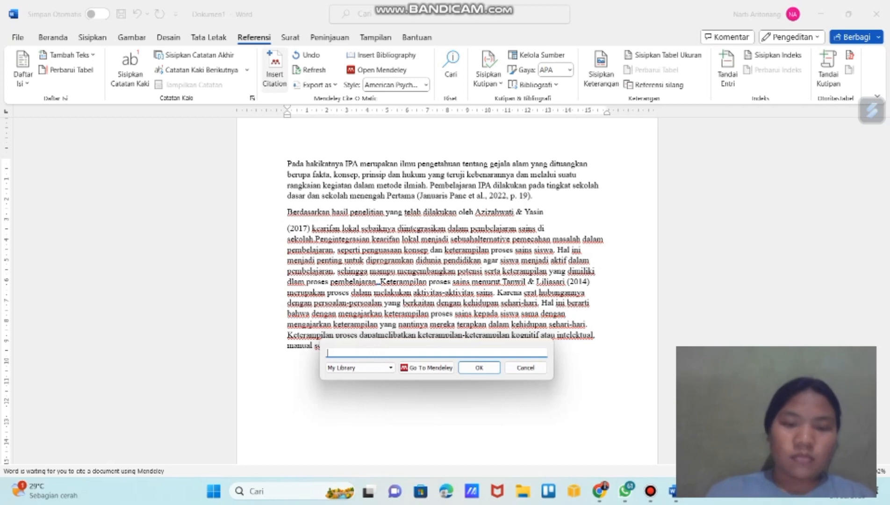
pyautogui.write('Pembelajaran Berbasis Kearifan Lokal Terhadap Keterampilan Proses Sains Siswa')
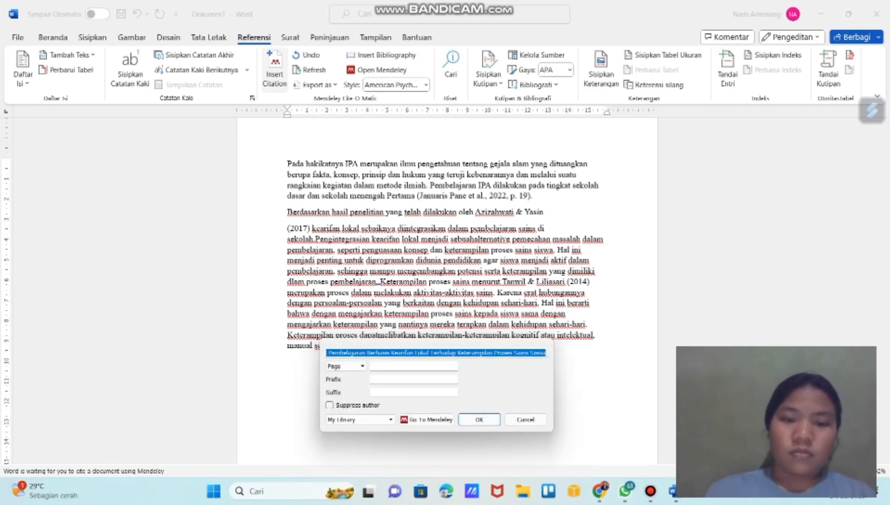
pyautogui.press('BackSpace')
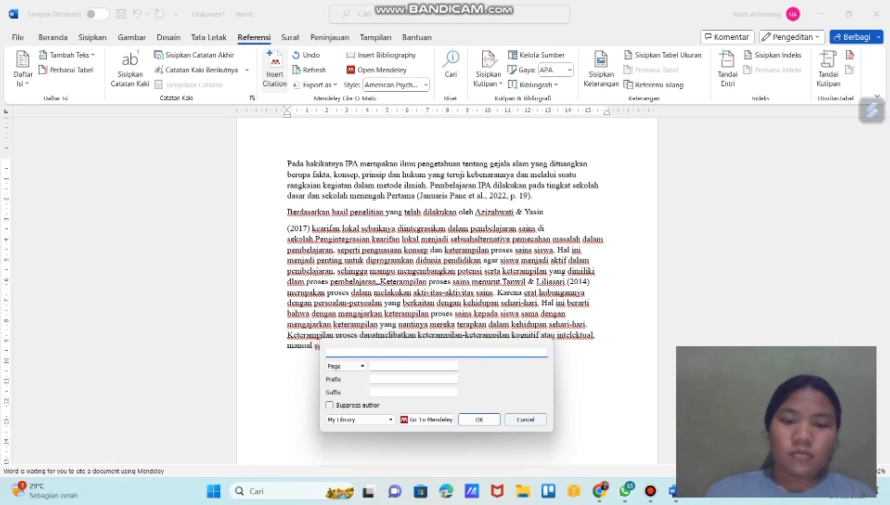
pyautogui.click(526, 420)
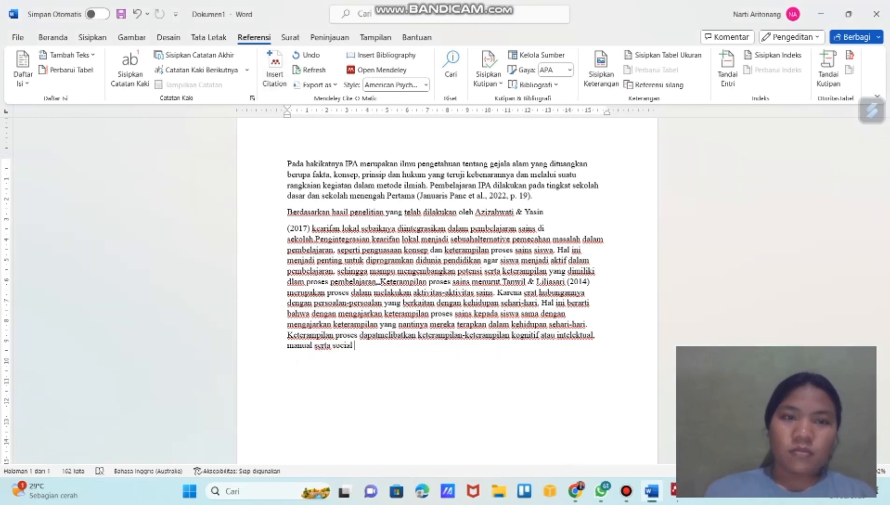
# Step: Start a Mendeley citation after the second passage and choose the article "Penerapan Pembelajaran Berbasis Kearifan Lokal Terhadap Keterampilan Proses Sains Siswa"
pyautogui.click(274, 70)
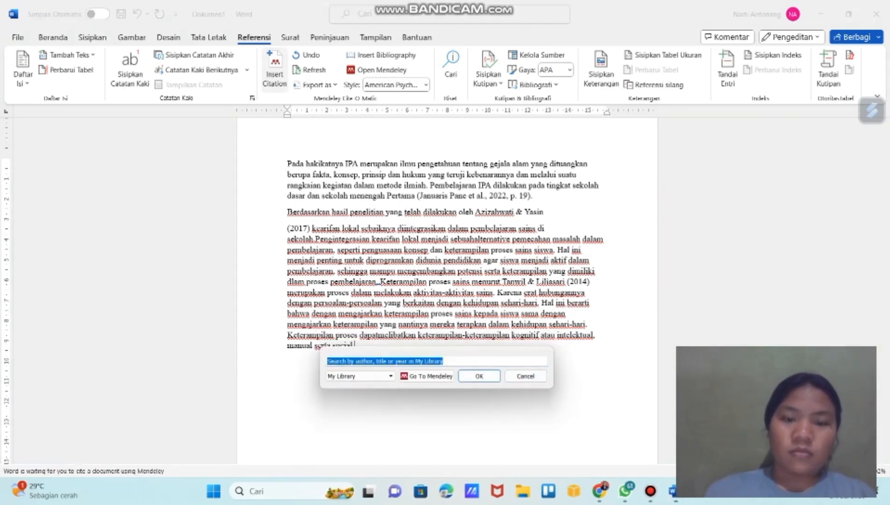
pyautogui.write('Penerapan Pembelajaran Berbasis Kearifan Lokal Terhadap Keterampilan Proses Sains Siswa')
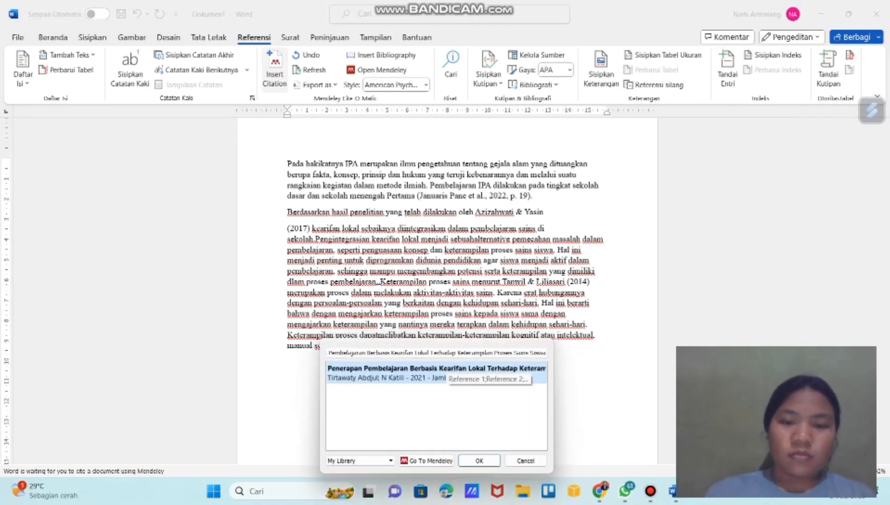
pyautogui.click(437, 373)
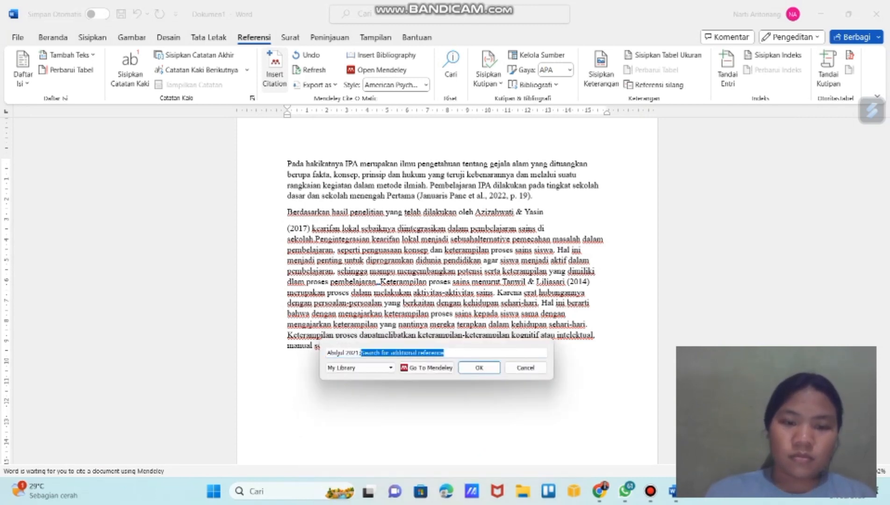
# Step: Give the chosen article page reference 32, insert the citation and end the sentence with a period
pyautogui.click(344, 353)
pyautogui.click(413, 366)
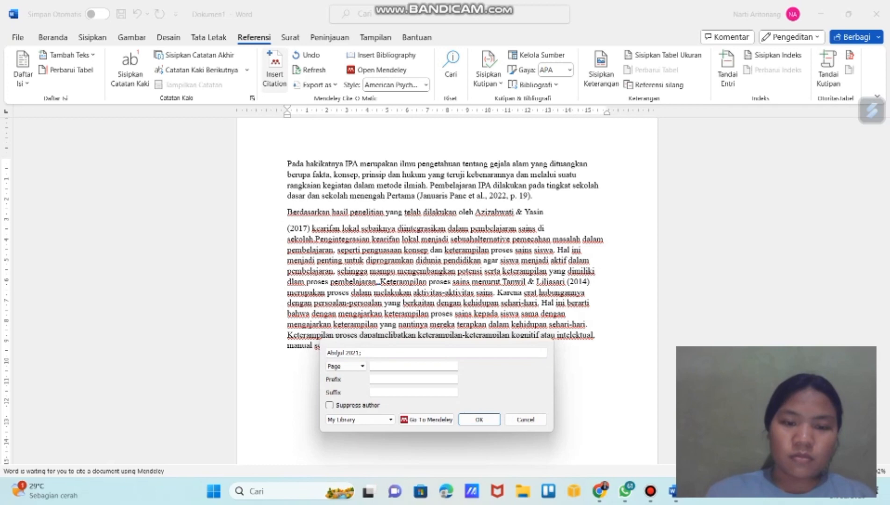
pyautogui.write('1')
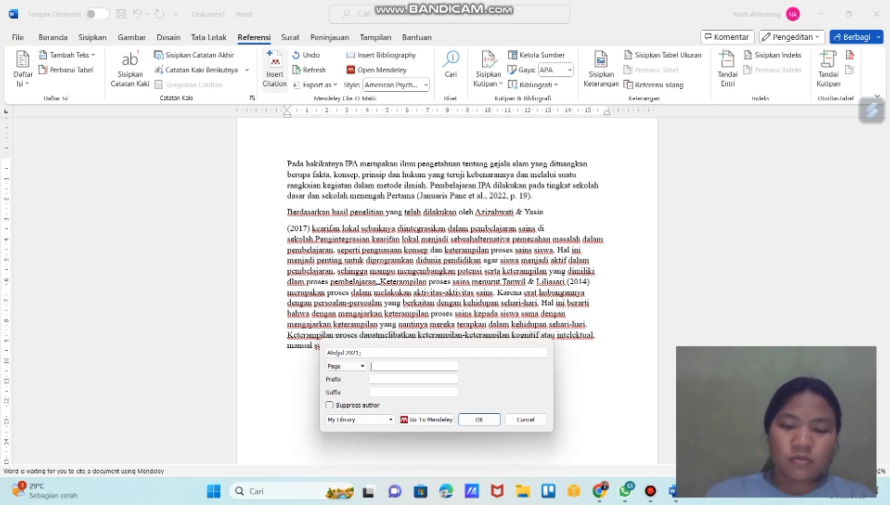
pyautogui.write('32')
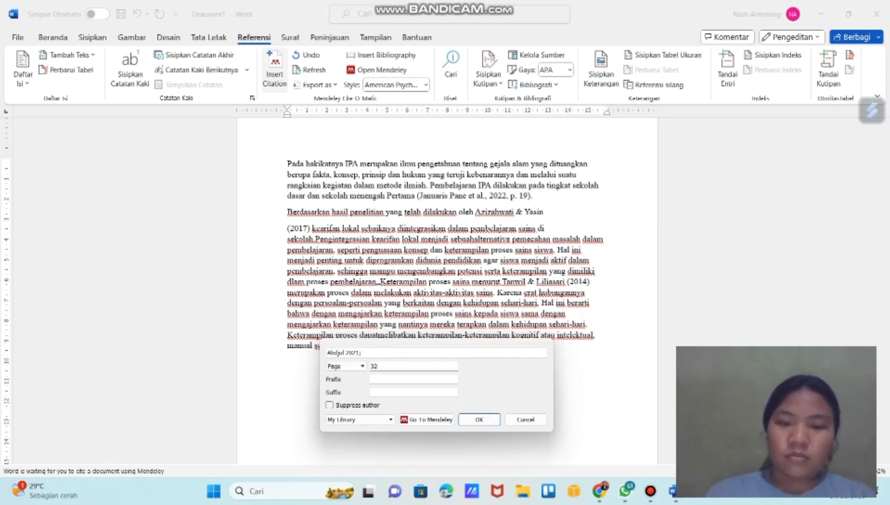
pyautogui.press('Return')
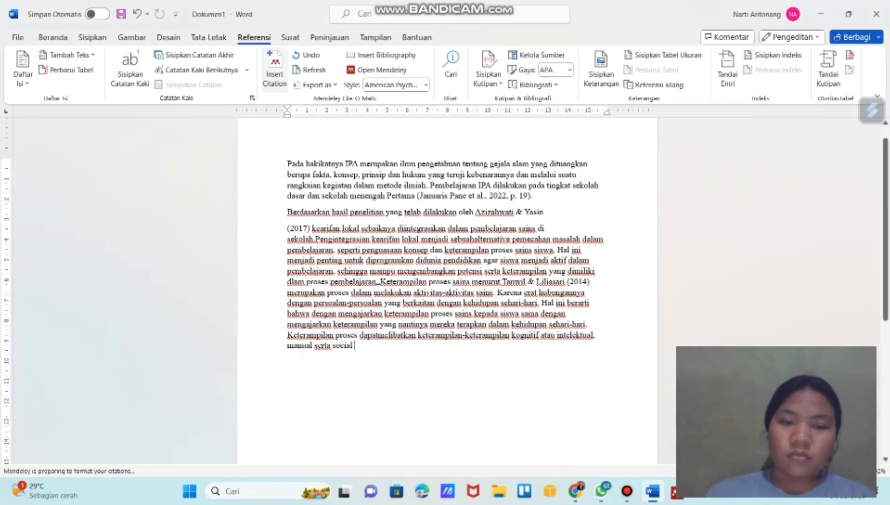
pyautogui.write('. 32).')
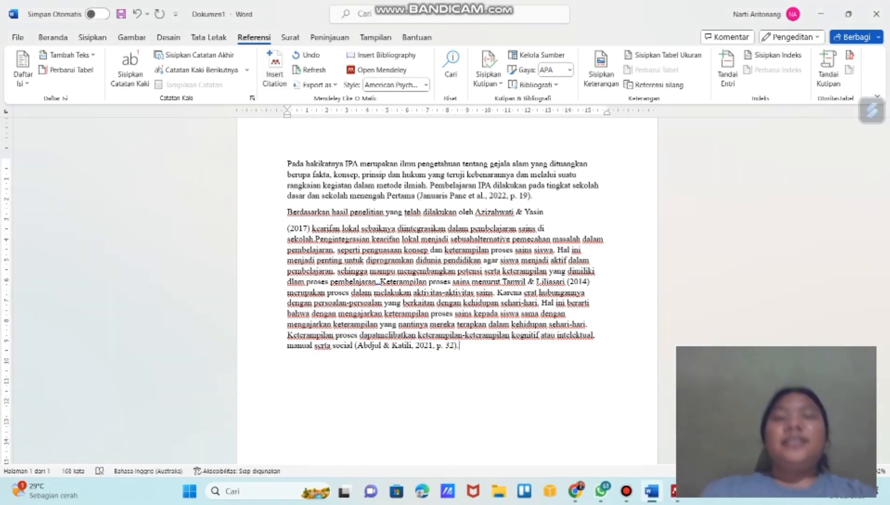
# Step: Add a new line after the citation and justify all the text in the document
pyautogui.press('Return')
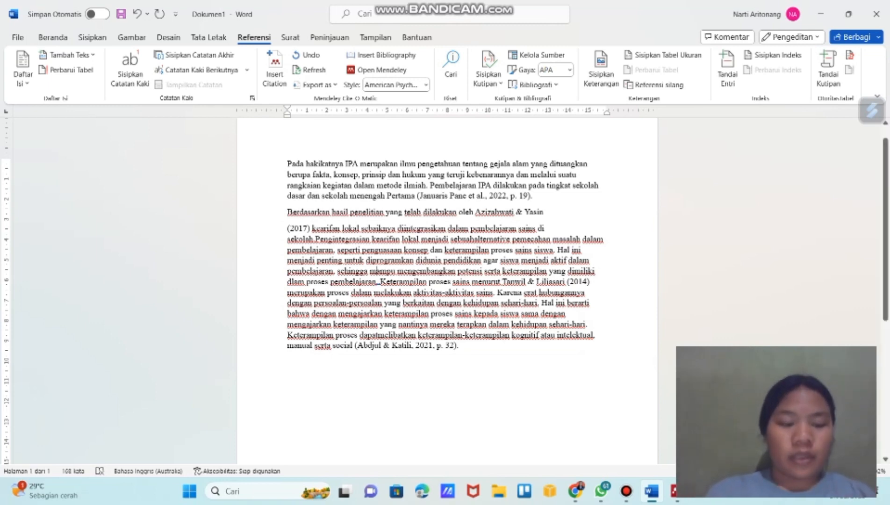
pyautogui.hotkey('ctrl', 'a')
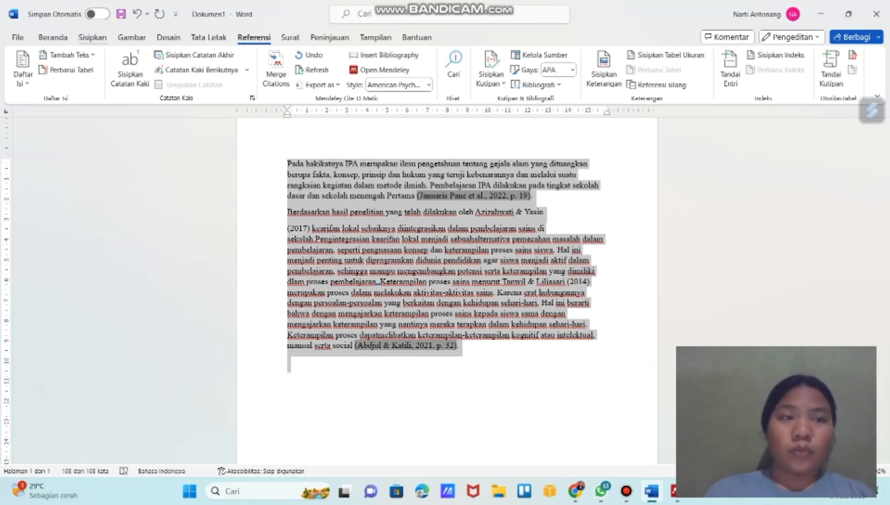
pyautogui.click(53, 37)
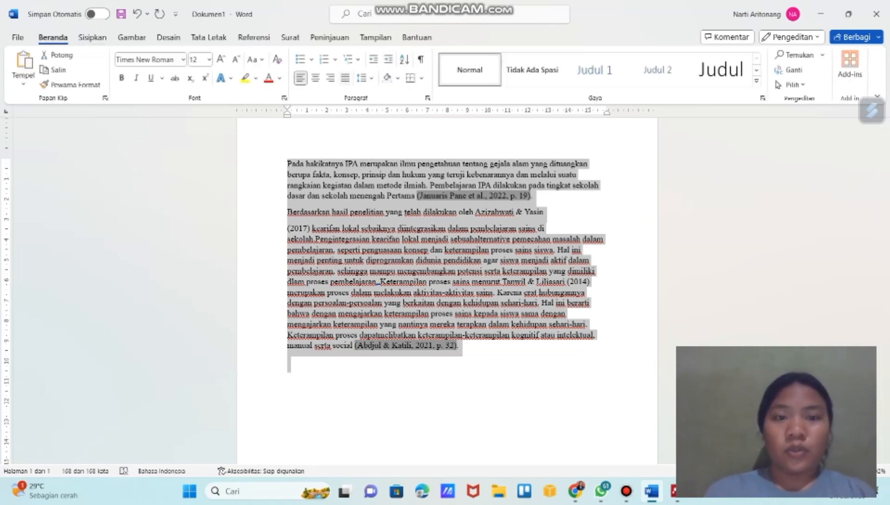
pyautogui.click(345, 78)
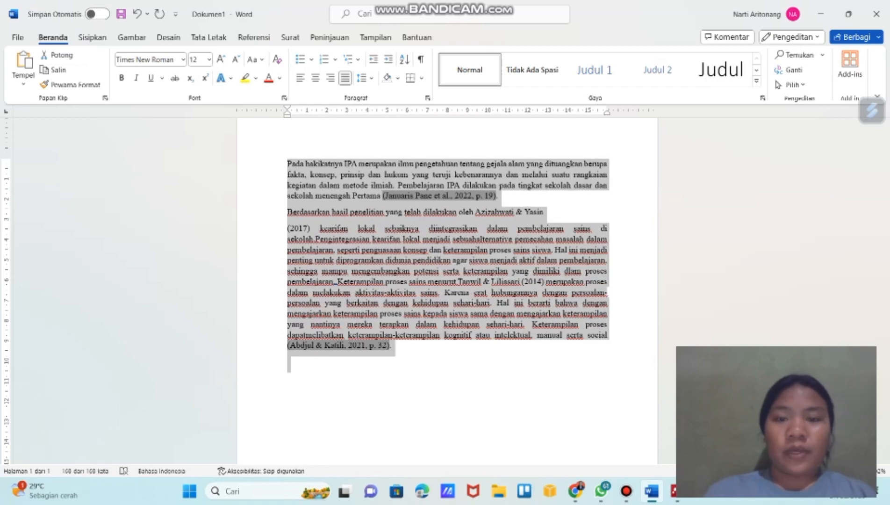
pyautogui.click(392, 345)
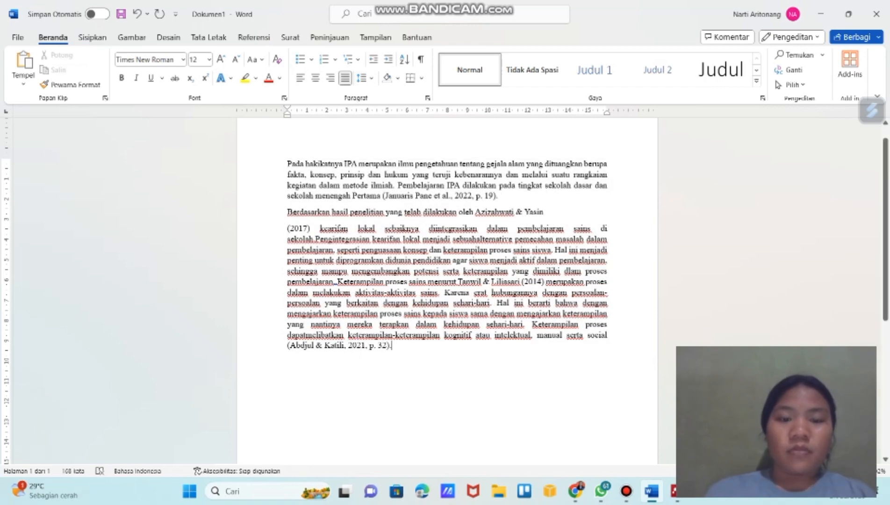
# Step: Add a centered heading "DAFTAR PUSTAKA" on a new line below the second passage
pyautogui.press('Return')
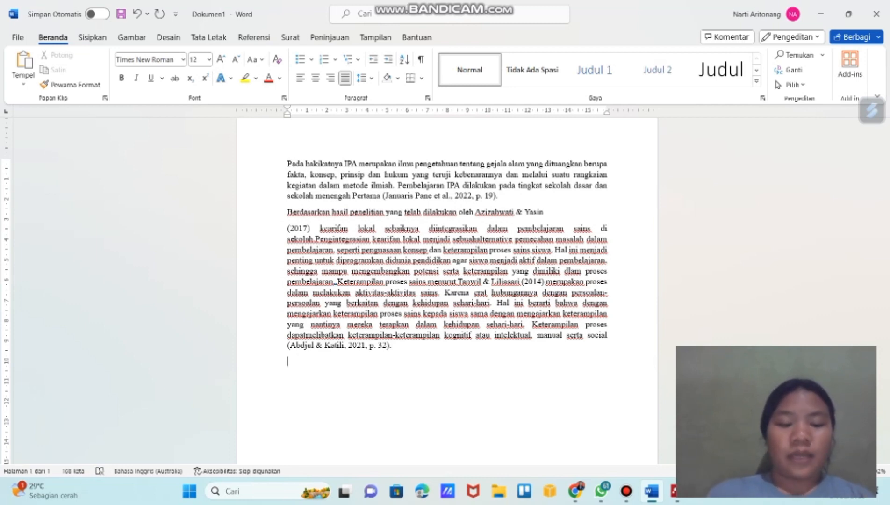
pyautogui.write('DAFTAR ')
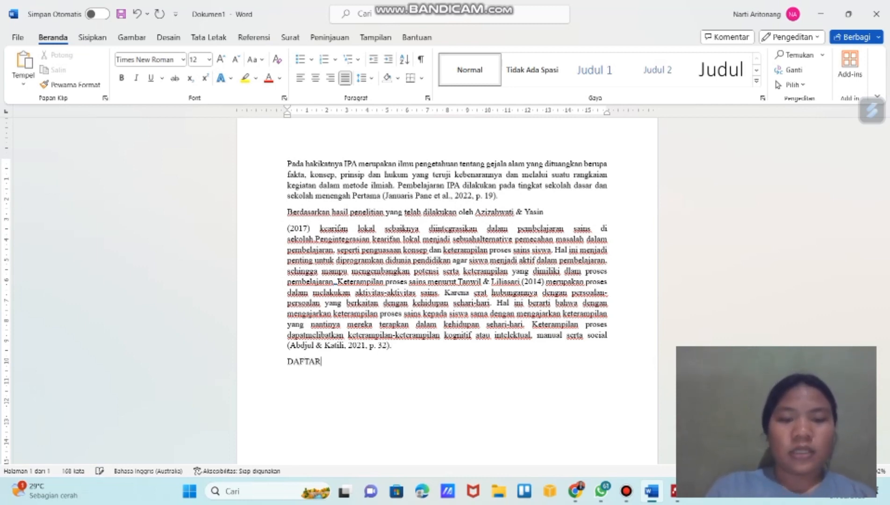
pyautogui.write('PUSTAKA')
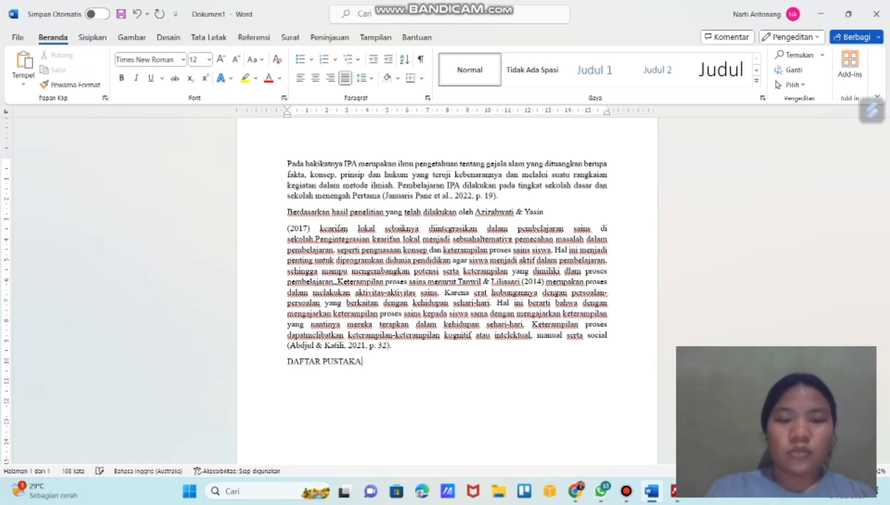
pyautogui.moveTo(362, 361); pyautogui.dragTo(287, 361)
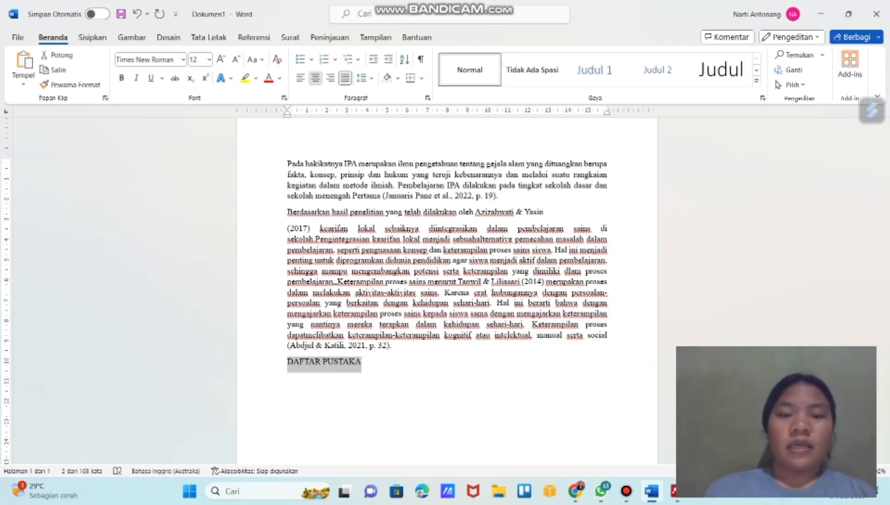
pyautogui.hotkey('ctrl', 'e')
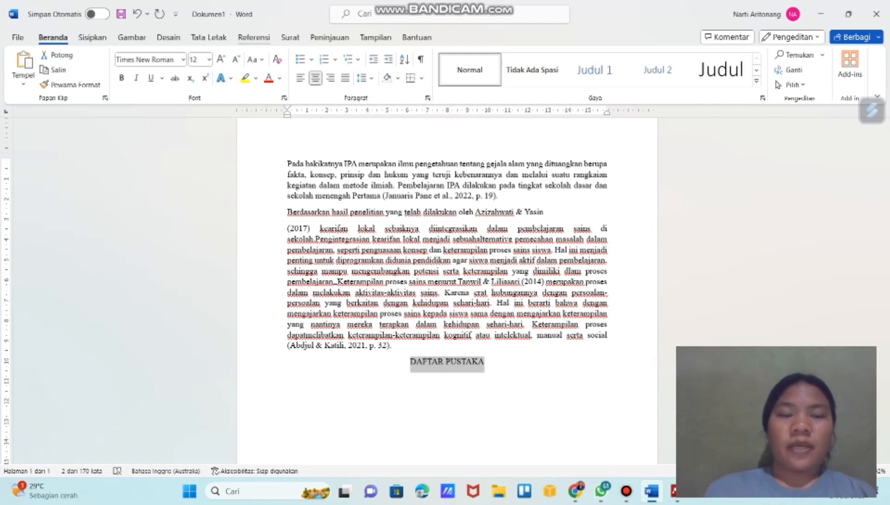
# Step: Insert the Mendeley bibliography below the second passage
pyautogui.click(254, 36)
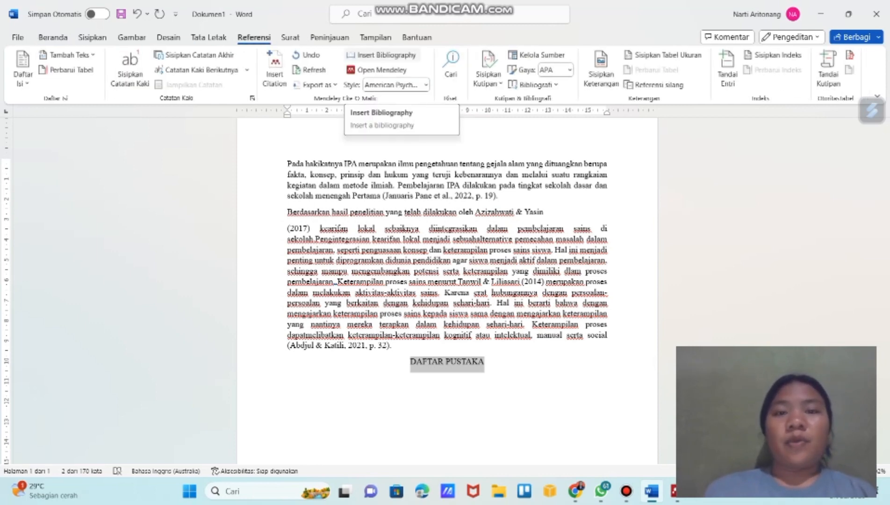
pyautogui.click(380, 55)
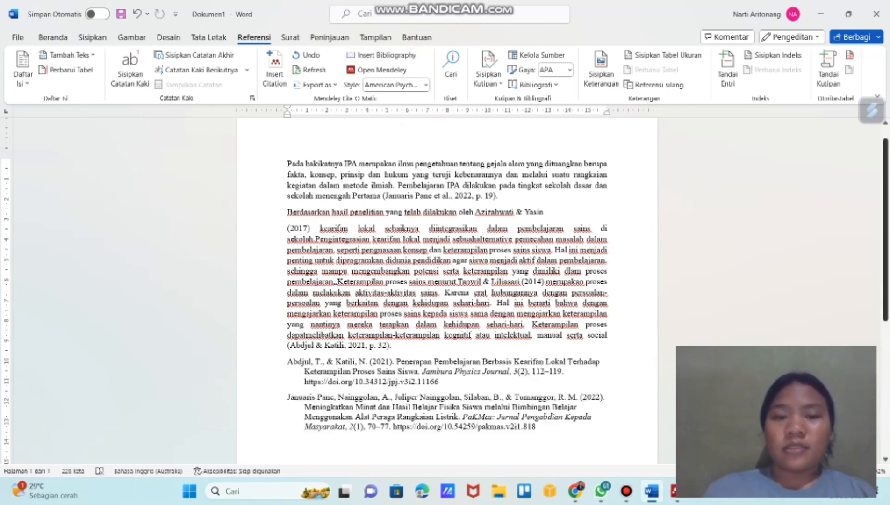
pyautogui.scroll(-3, 447, 281)
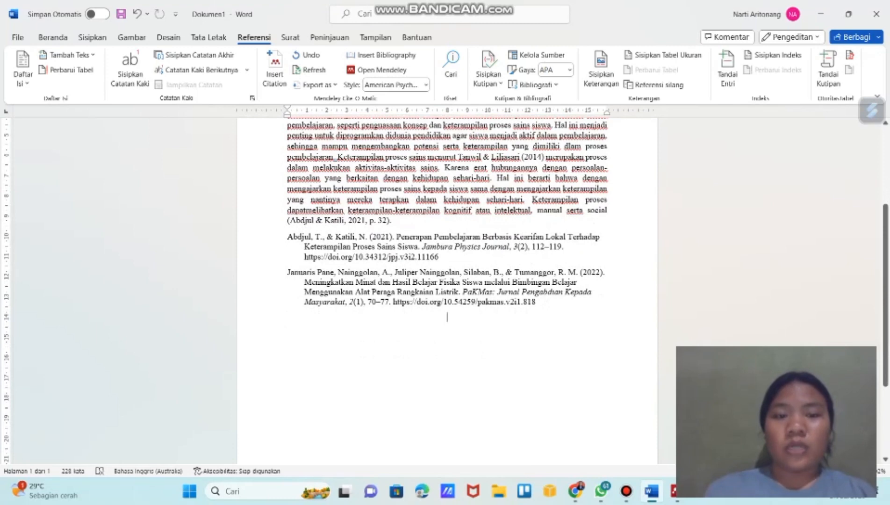
# Step: Add the heading "DAFTAR PUSTAKA" above the bibliography entries, leaving a blank line after the second passage
pyautogui.click(392, 220)
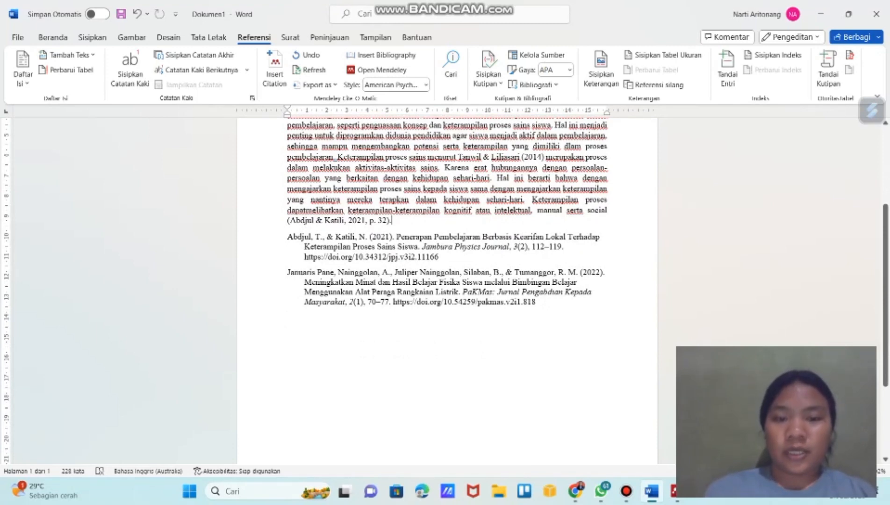
pyautogui.press('Return')
pyautogui.press('Return')
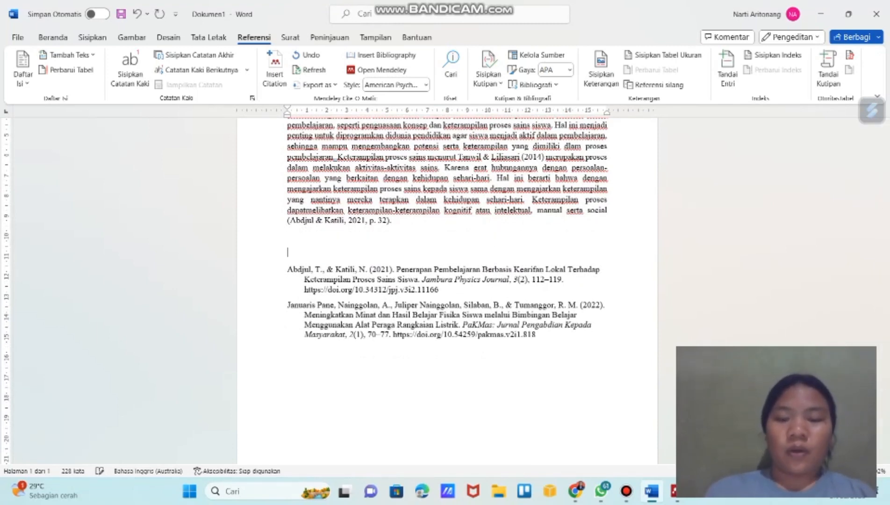
pyautogui.write('DA')
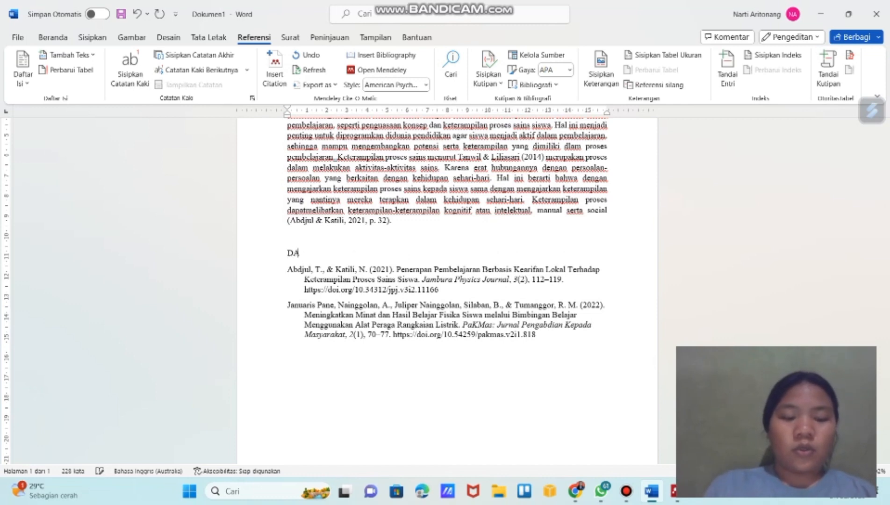
pyautogui.write('FTAR')
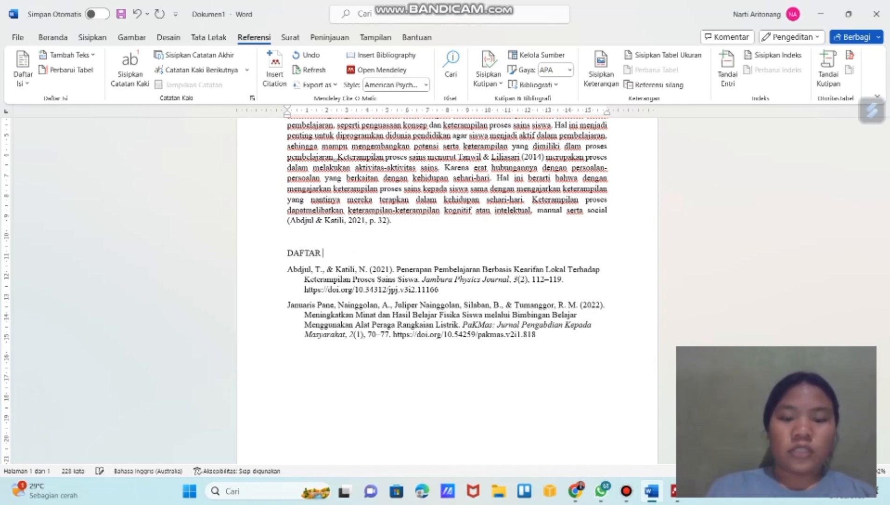
pyautogui.write(' PUSTAKA')
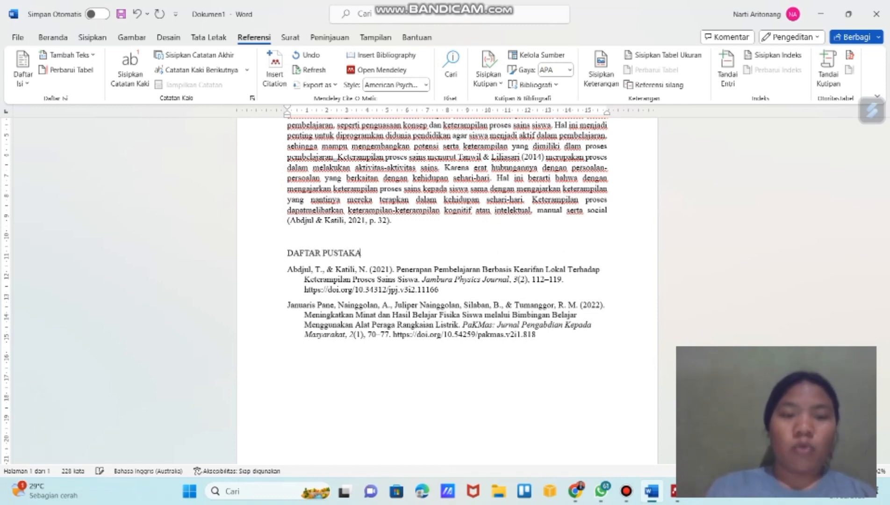
# Step: Center the "DAFTAR PUSTAKA" heading above the bibliography
pyautogui.hotkey('shift', 'Left')
pyautogui.hotkey('shift', 'Left')
pyautogui.hotkey('shift', 'Left')
pyautogui.hotkey('shift', 'Left')
pyautogui.hotkey('shift', 'Left')
pyautogui.hotkey('shift', 'Left')
pyautogui.hotkey('shift', 'Left')
pyautogui.hotkey('shift', 'Left')
pyautogui.hotkey('shift', 'Left')
pyautogui.hotkey('shift', 'Left')
pyautogui.hotkey('shift', 'Left')
pyautogui.hotkey('shift', 'Left')
pyautogui.hotkey('shift', 'Left')
pyautogui.hotkey('shift', 'Left')
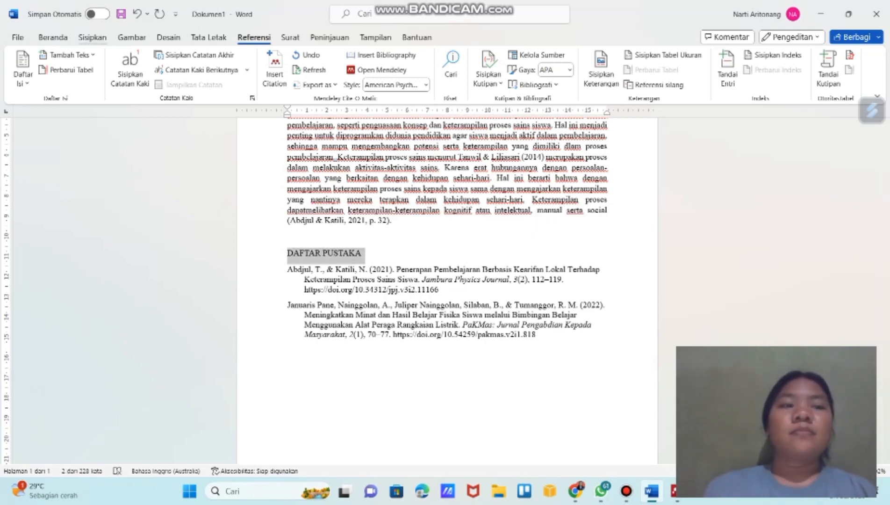
pyautogui.click(53, 37)
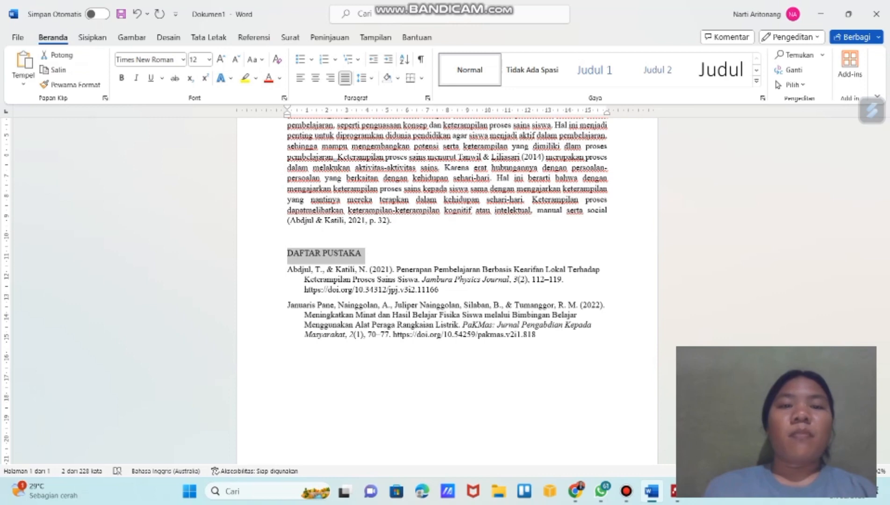
pyautogui.click(315, 78)
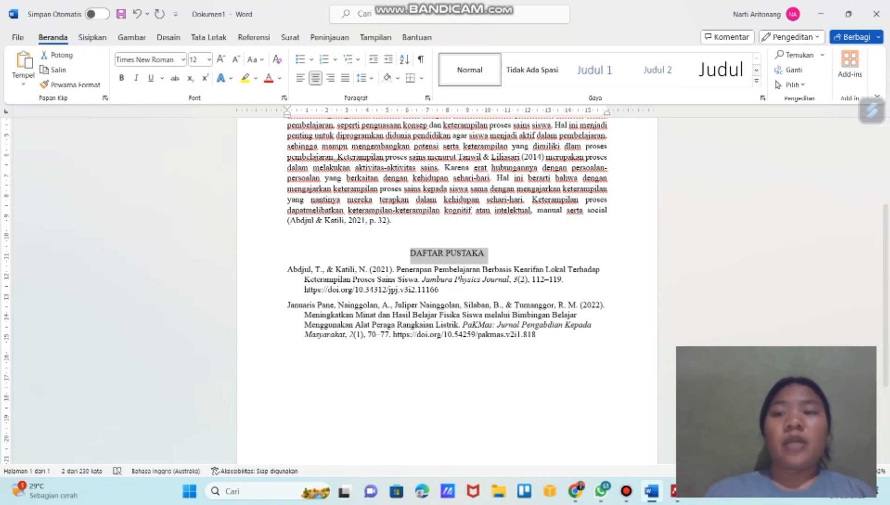
# Step: Minimize the Word document, switch to PowerPoint and create a blank presentation
pyautogui.click(820, 14)
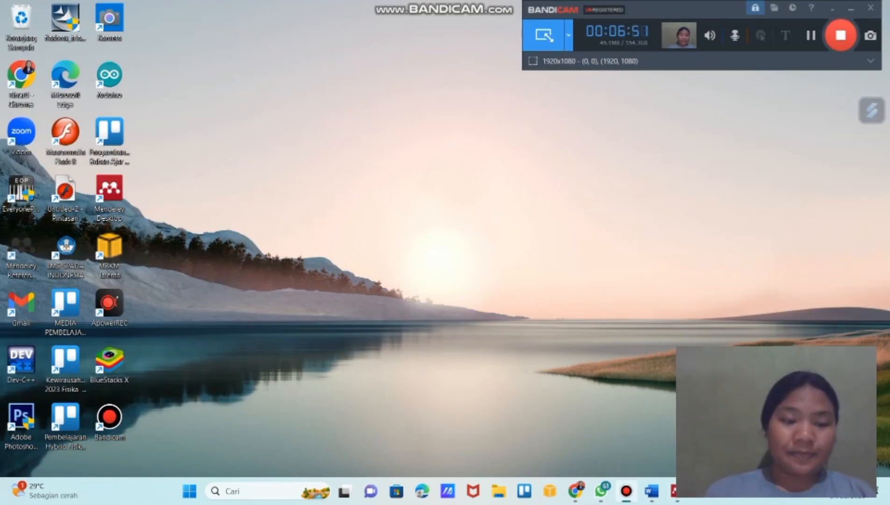
pyautogui.click(253, 491)
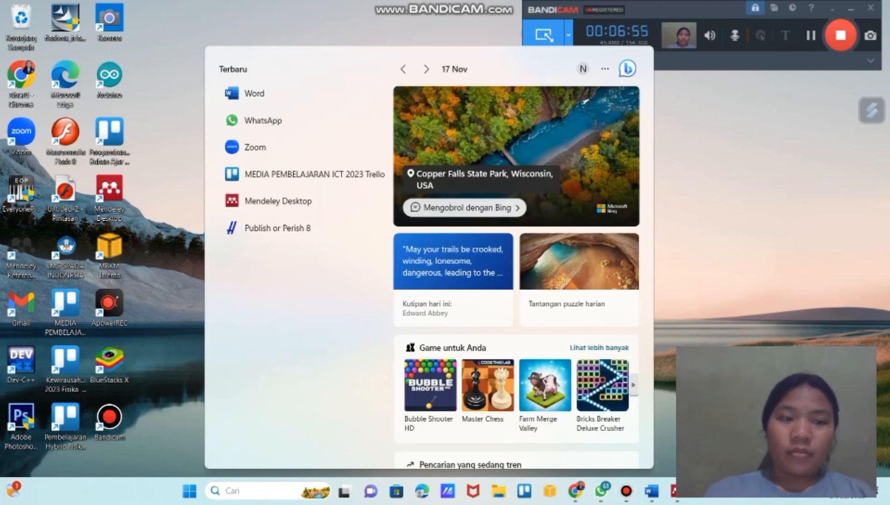
pyautogui.write('Publish or Perish 8')
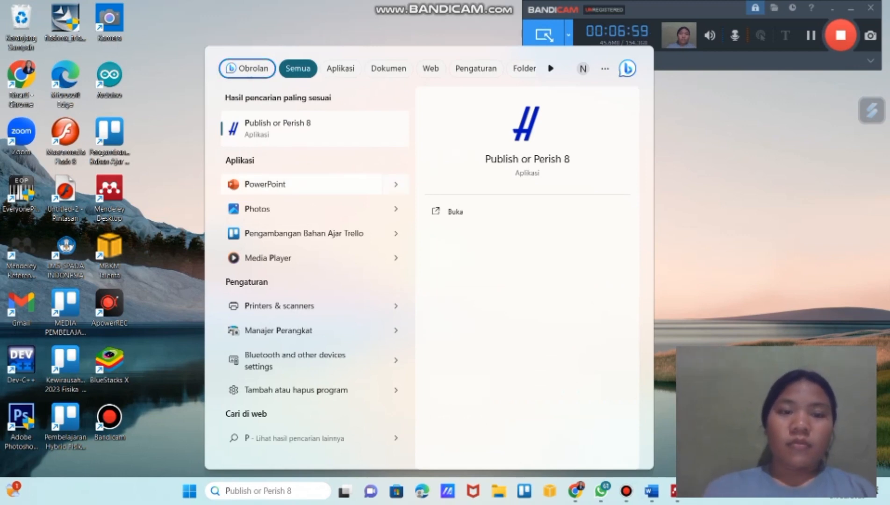
pyautogui.click(281, 184)
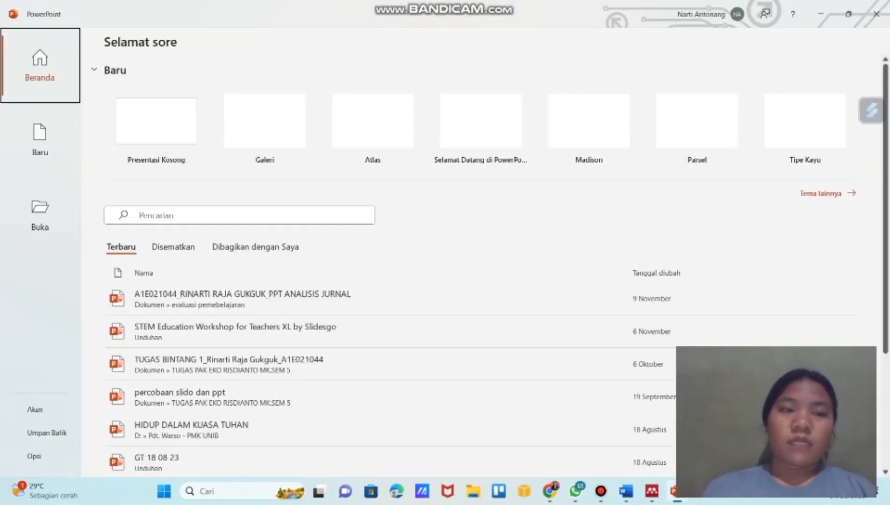
pyautogui.click(156, 127)
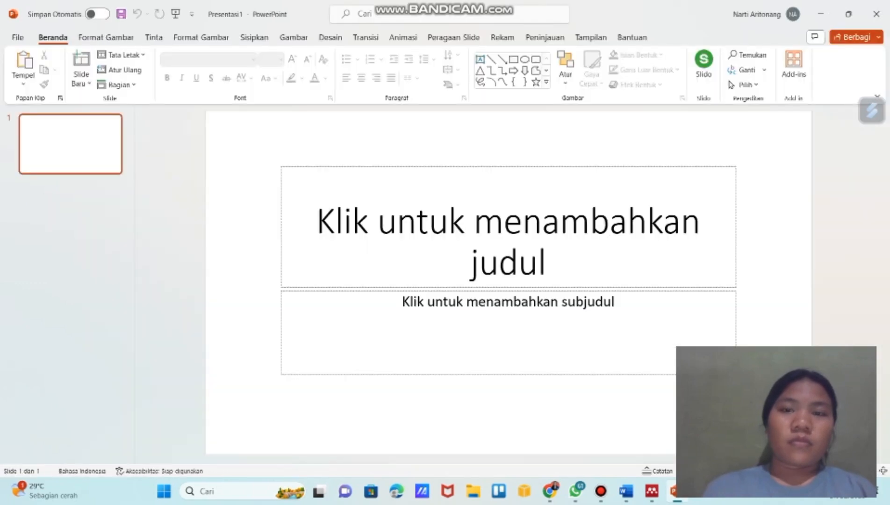
# Step: Launch the Slido add-in from the blank presentation and dismiss the translation offer on its sign-up page
pyautogui.click(508, 248)
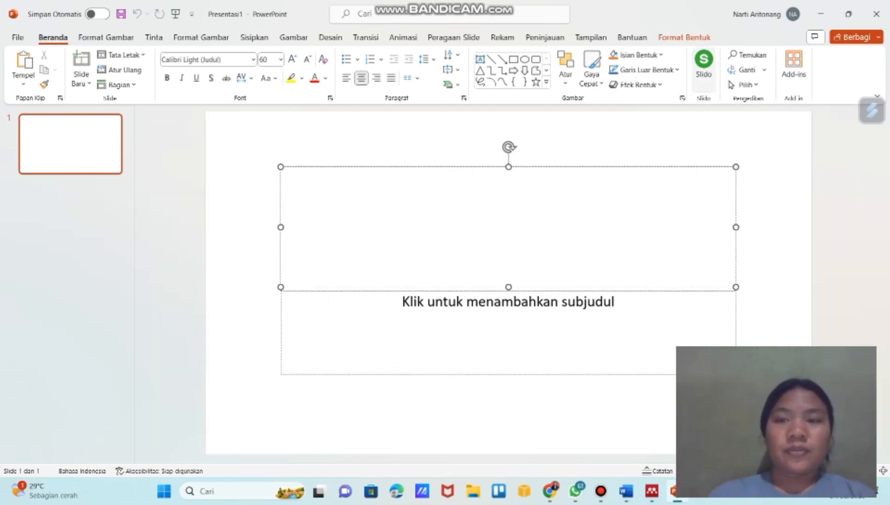
pyautogui.click(703, 66)
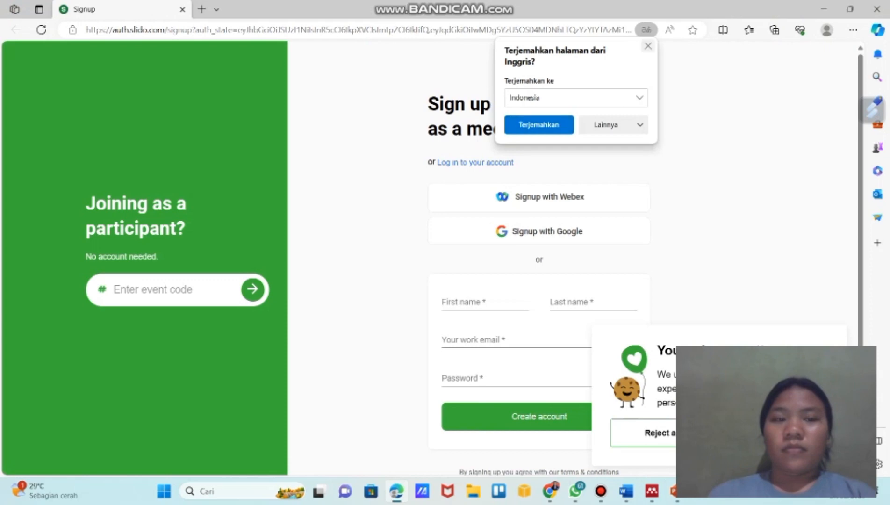
pyautogui.click(648, 46)
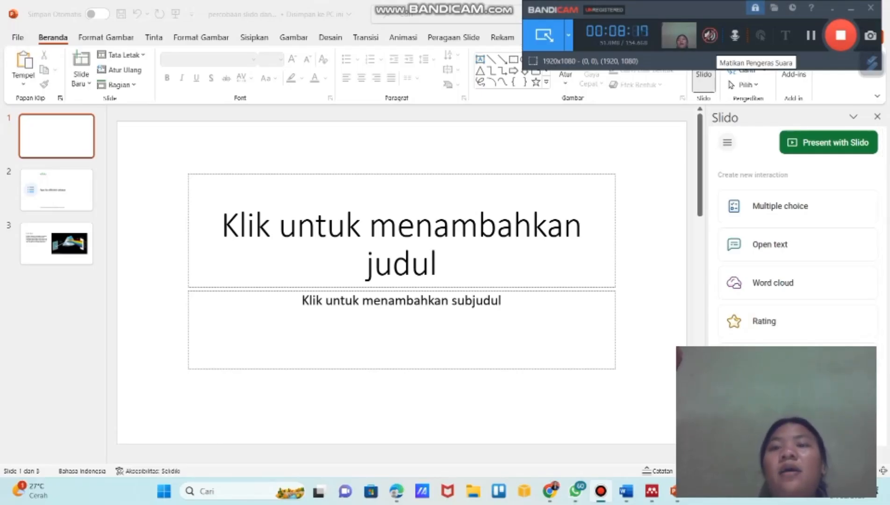
# Step: Start a new Multiple choice interaction in Slido for the "percobaan slido dan..." presentation
pyautogui.click(850, 8)
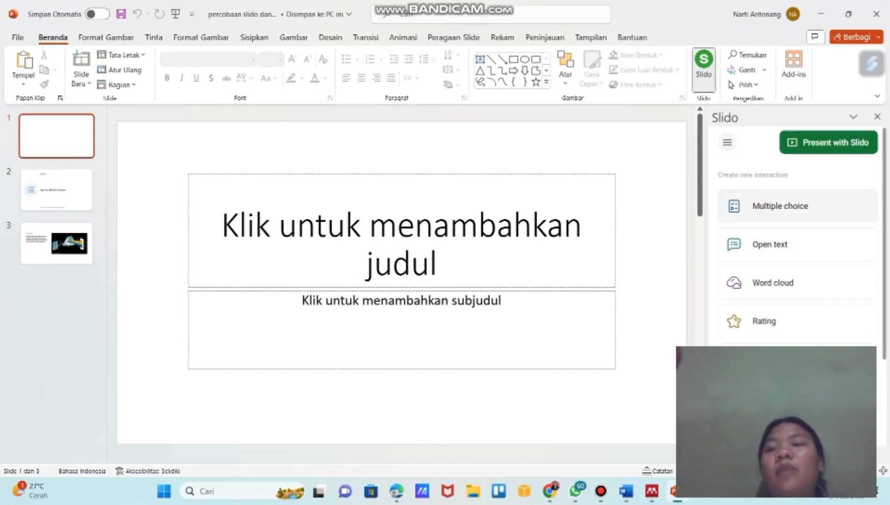
pyautogui.click(779, 205)
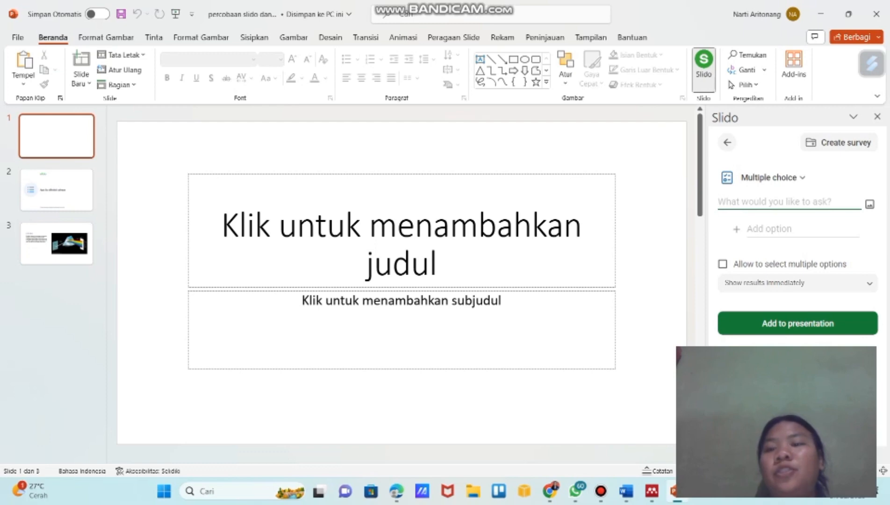